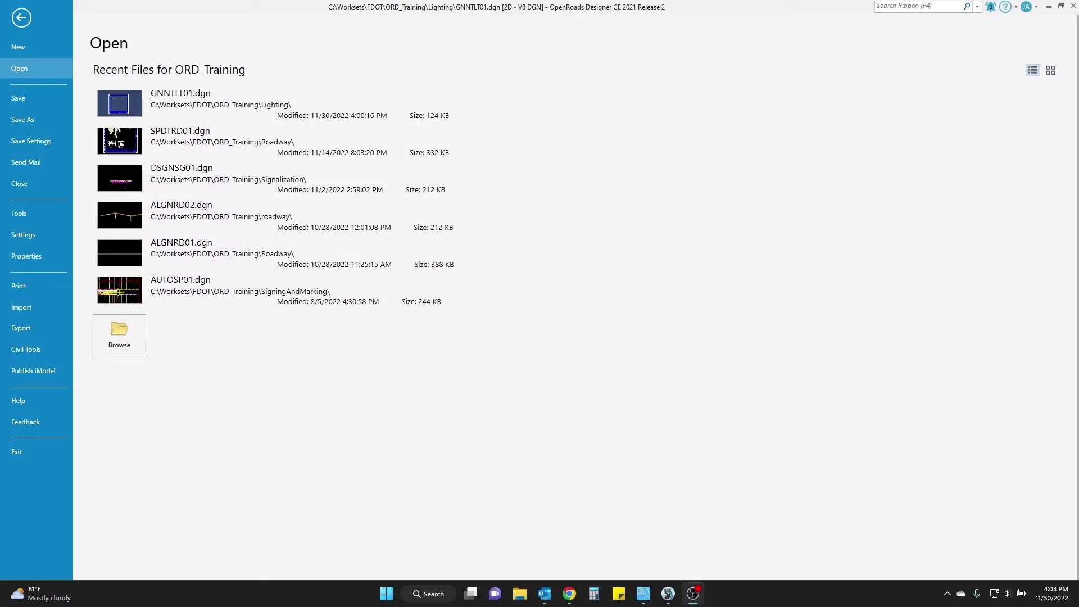
Return to the drawing and zoom in on the General Notes sheet's lighting notes.
left_click(24, 16)
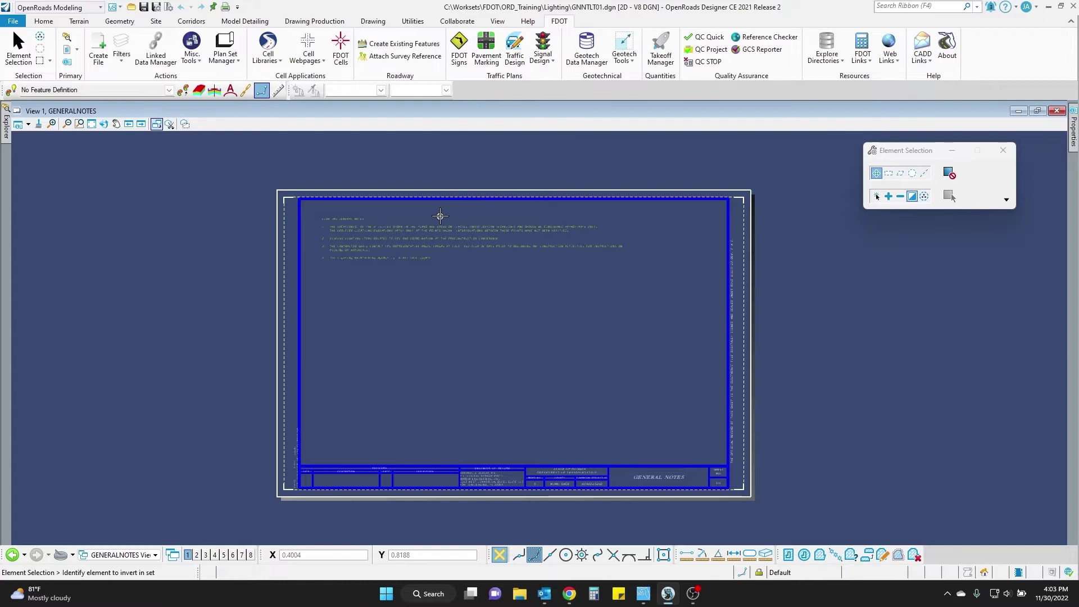
scroll(414, 280, "up", 1)
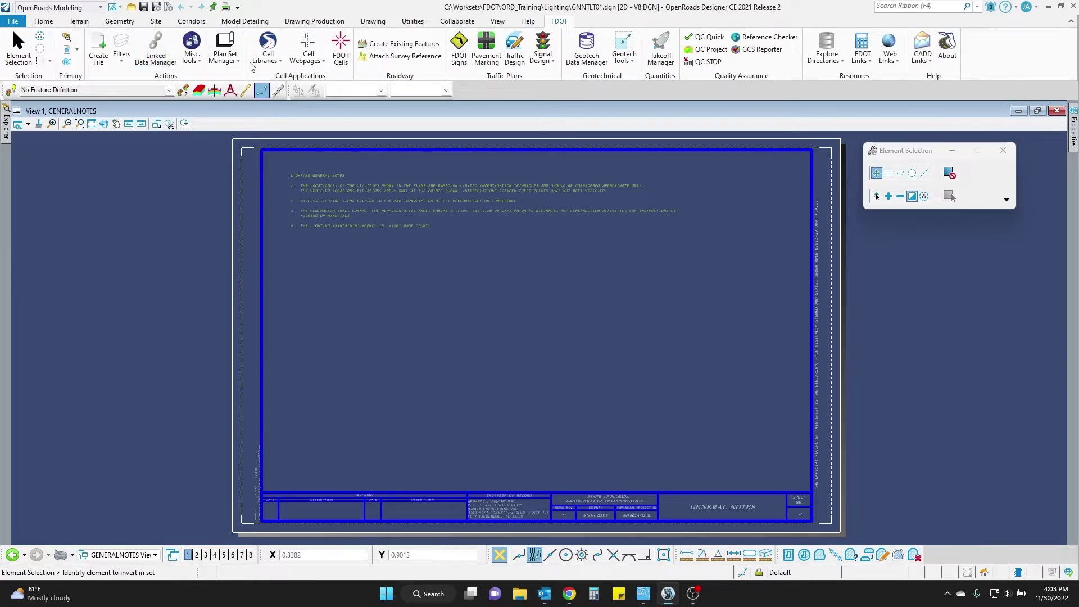
Review the GeneralNotes.txt link's source file, then delete that link with its note graphics.
left_click(156, 49)
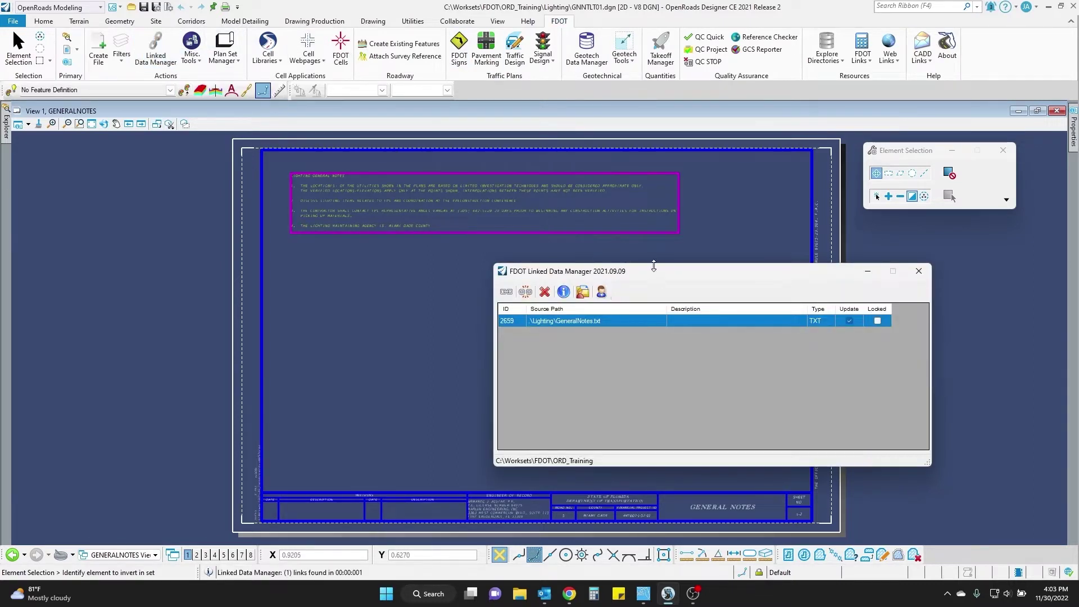
left_click_drag(654, 266, 643, 247)
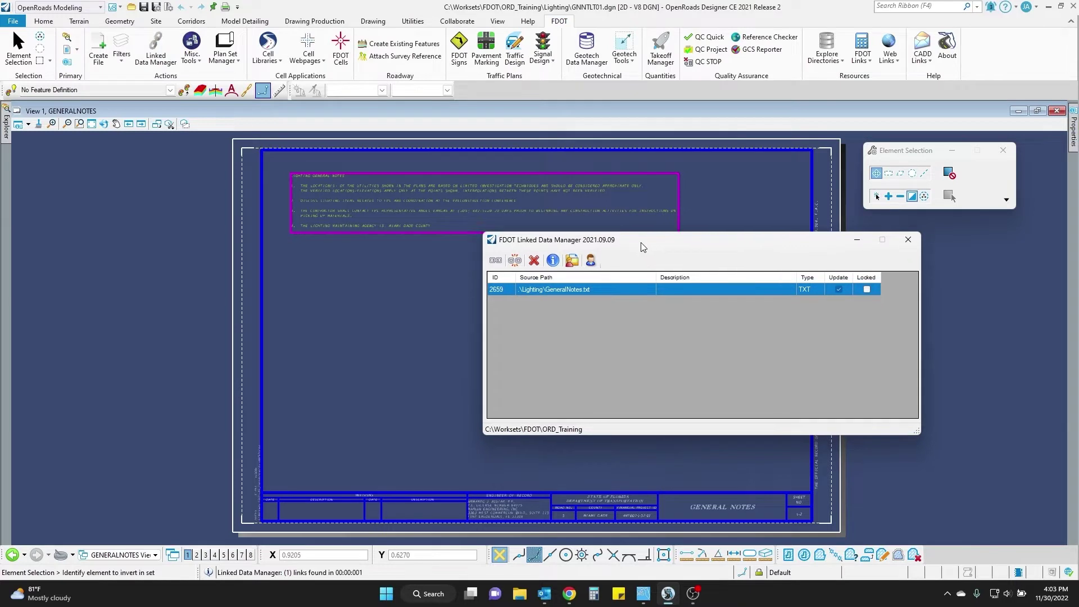
right_click(552, 289)
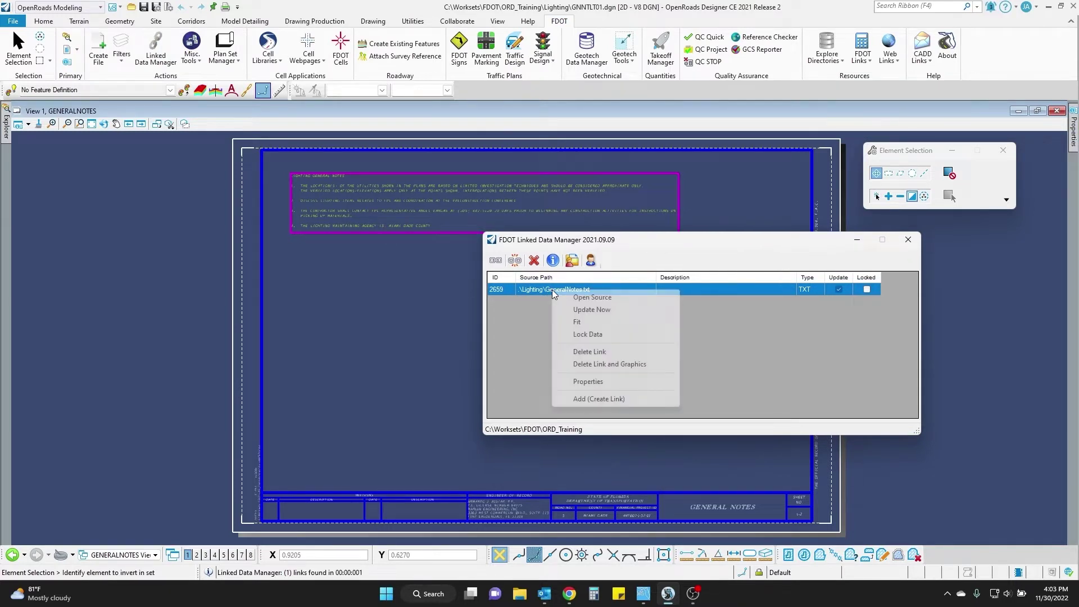
left_click(594, 298)
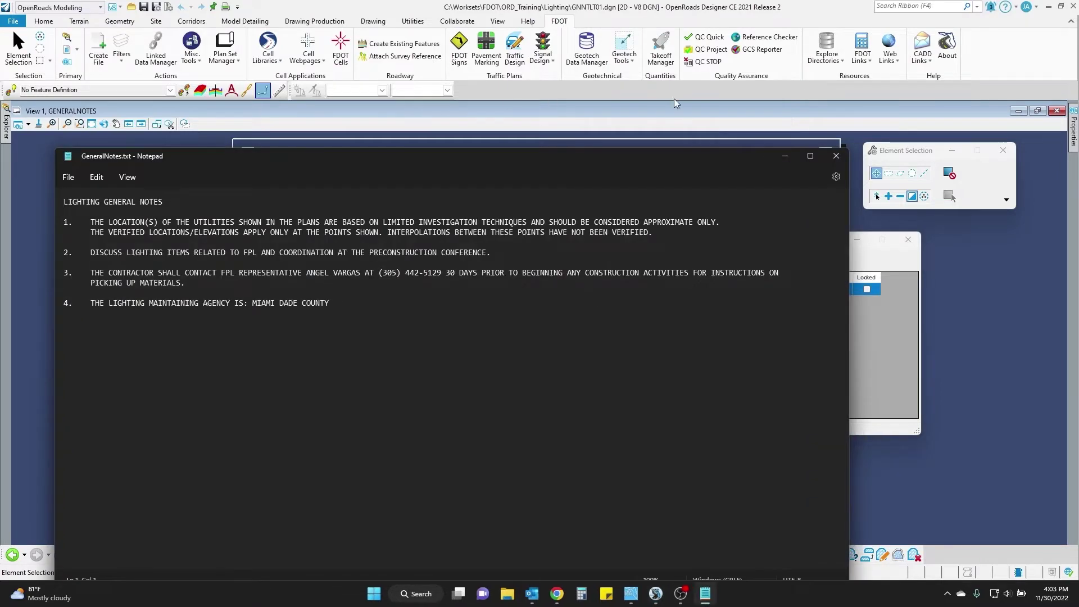
left_click(845, 158)
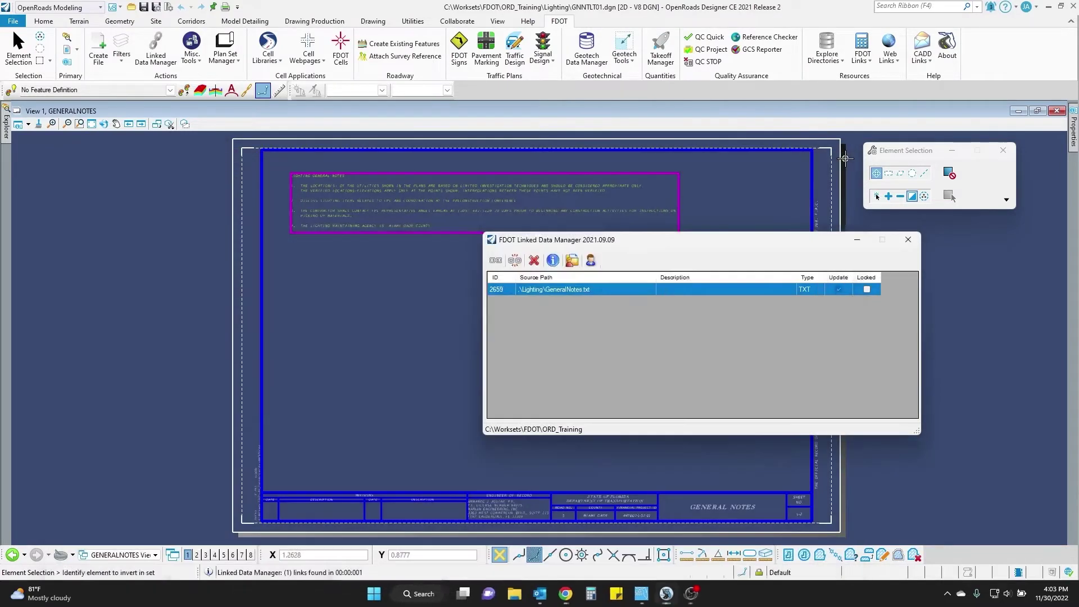
left_click(535, 261)
left_click(579, 340)
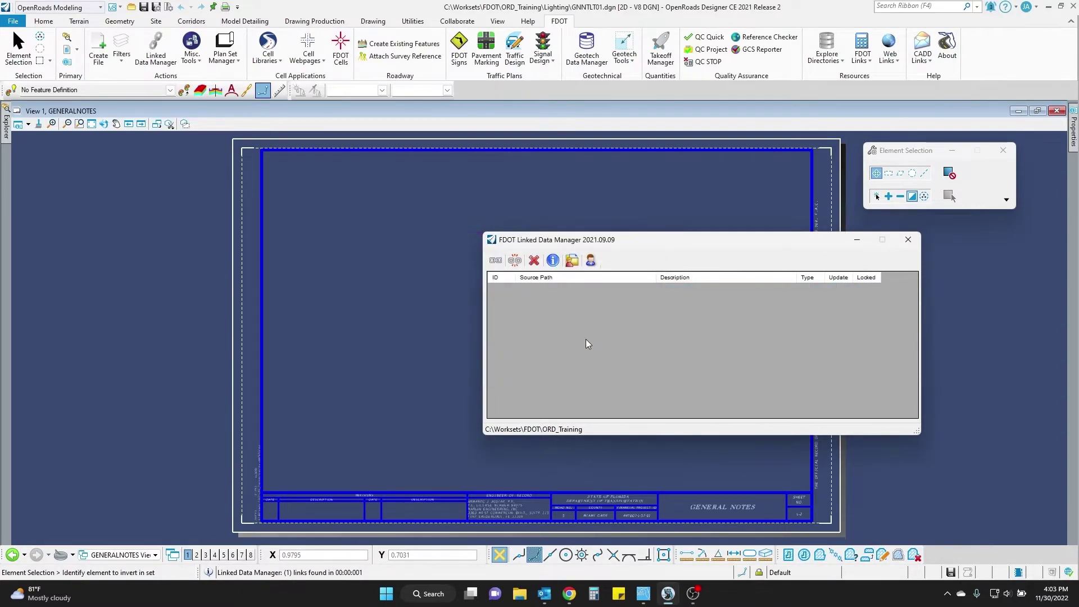
Rename GeneralNotes.txt in the Lighting folder to MasterGeneralNotes.txt in File Explorer.
left_click(827, 57)
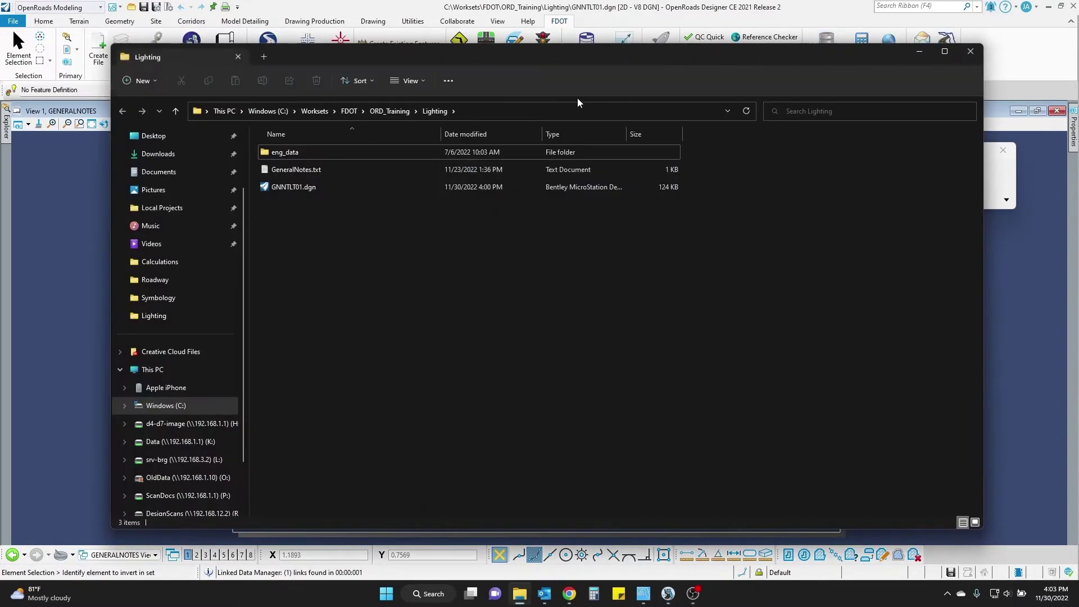
left_click(329, 169)
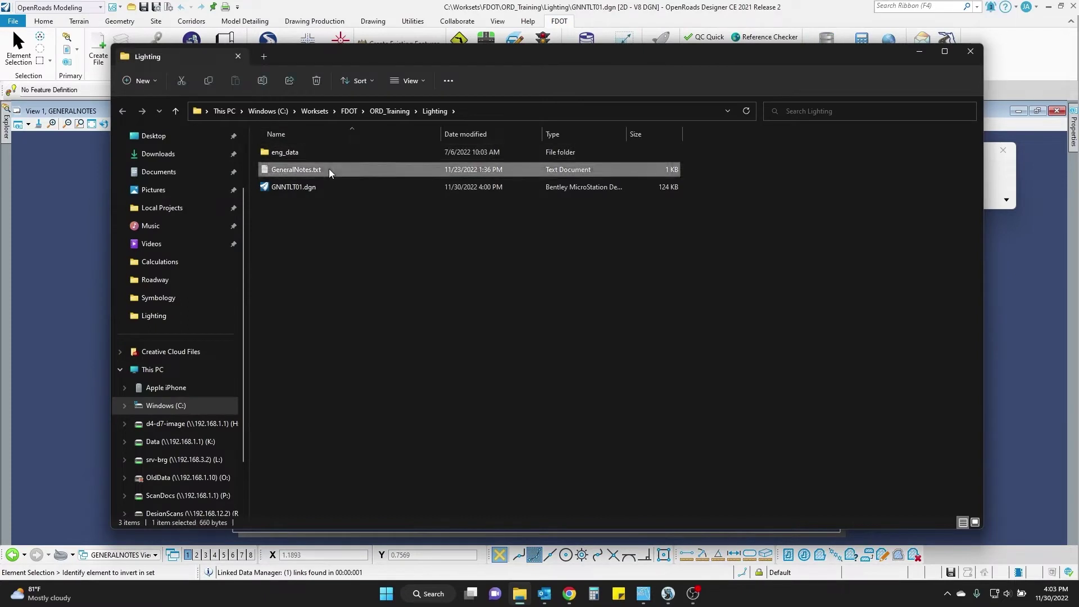
left_click(329, 169)
key("Home")
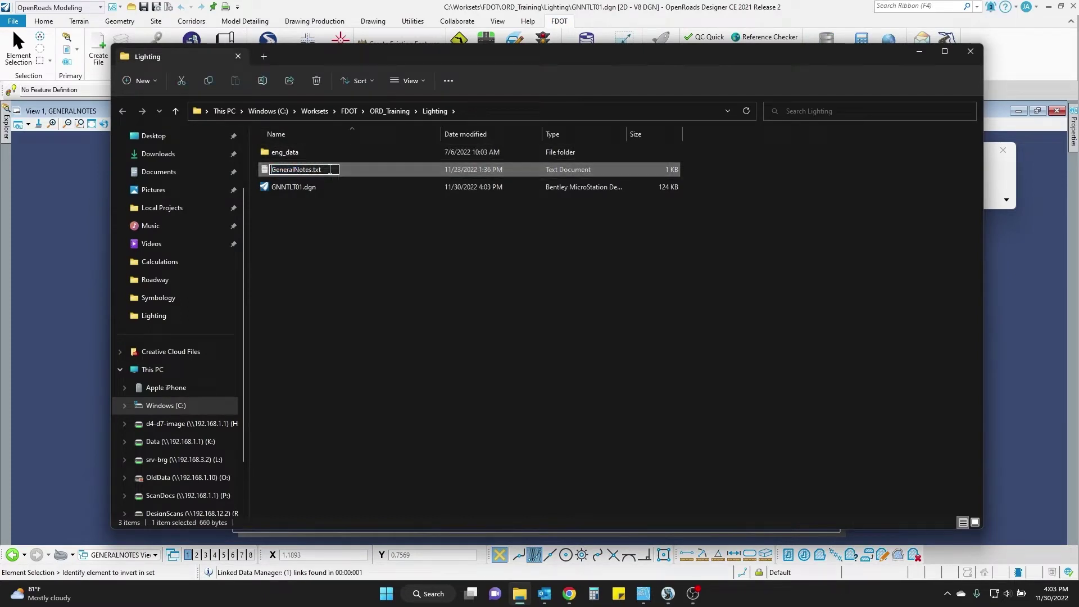
type("mASTER")
key("Caps_Lock")
key("shift+Home")
type("Master")
key("Return")
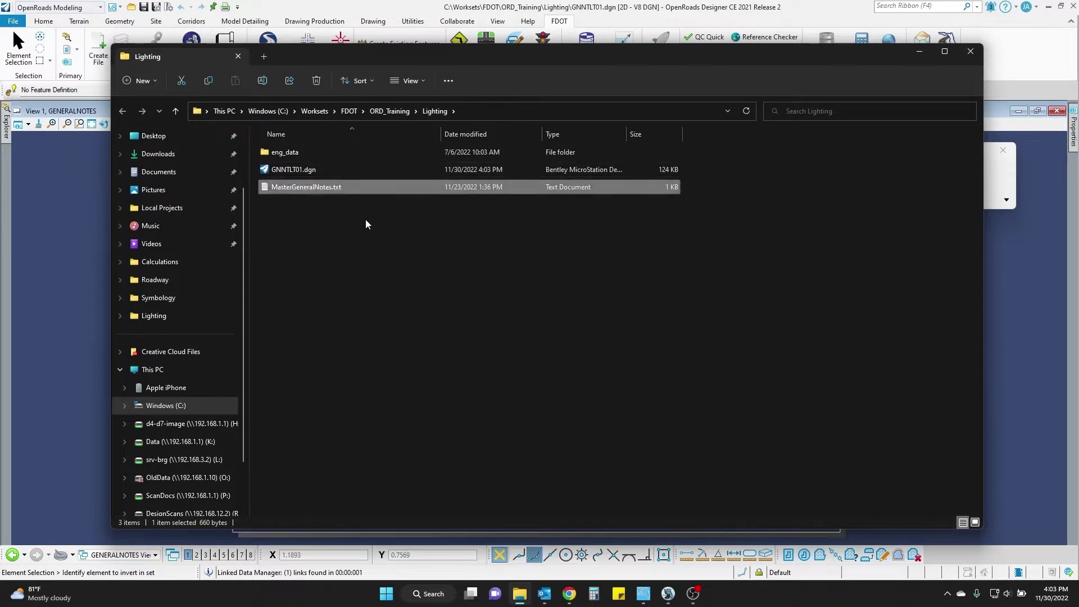
Start a new link in Linked Data Manager using Create New from Template.
left_click(921, 52)
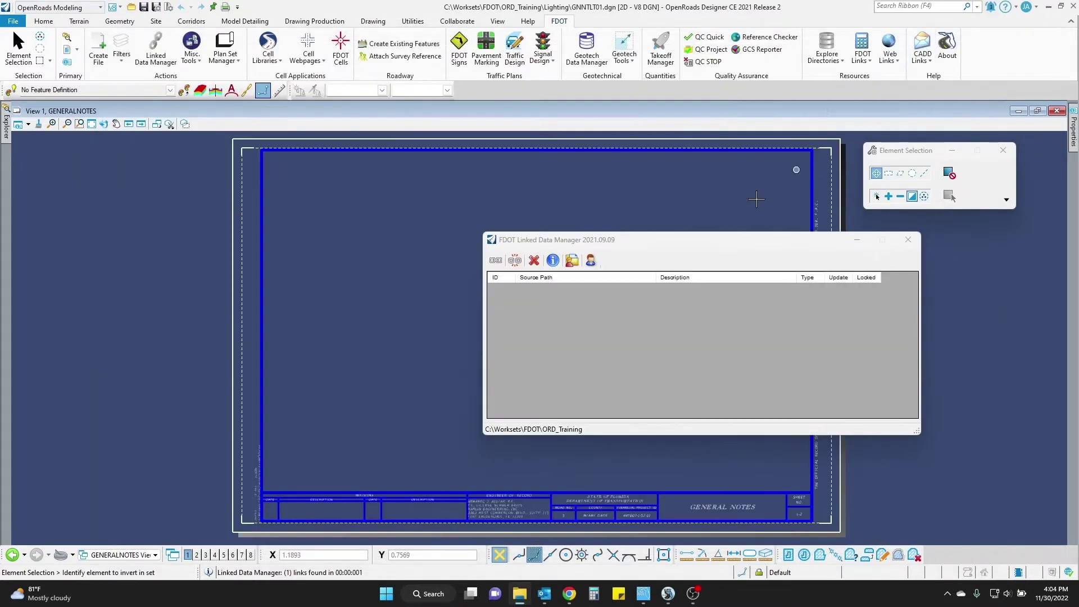
left_click(493, 256)
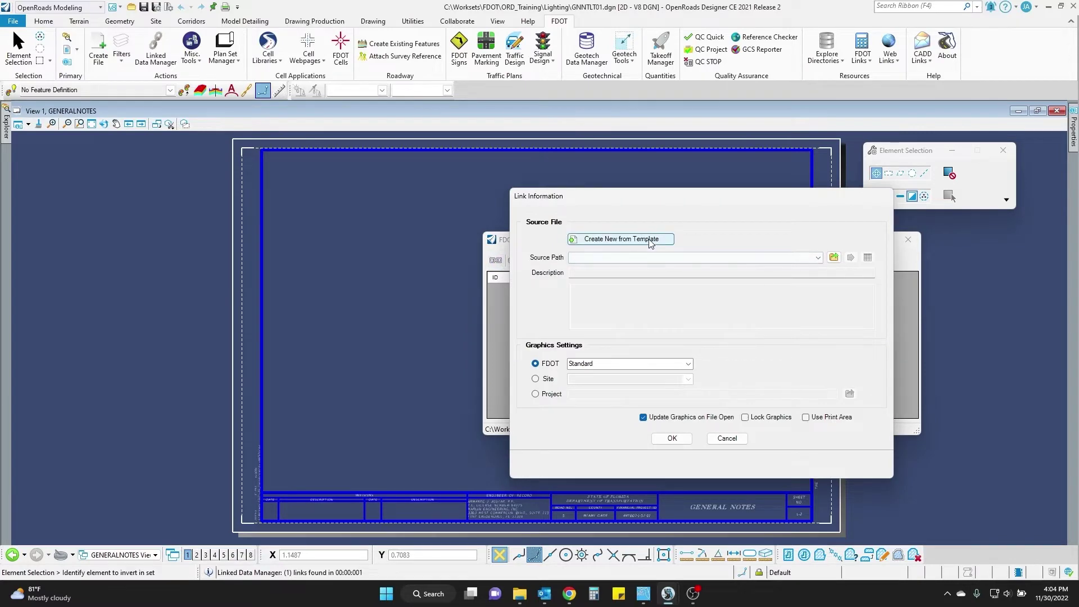
left_click(645, 239)
Browse the template categories and select the General Notes template under Word Documents.
left_click(641, 241)
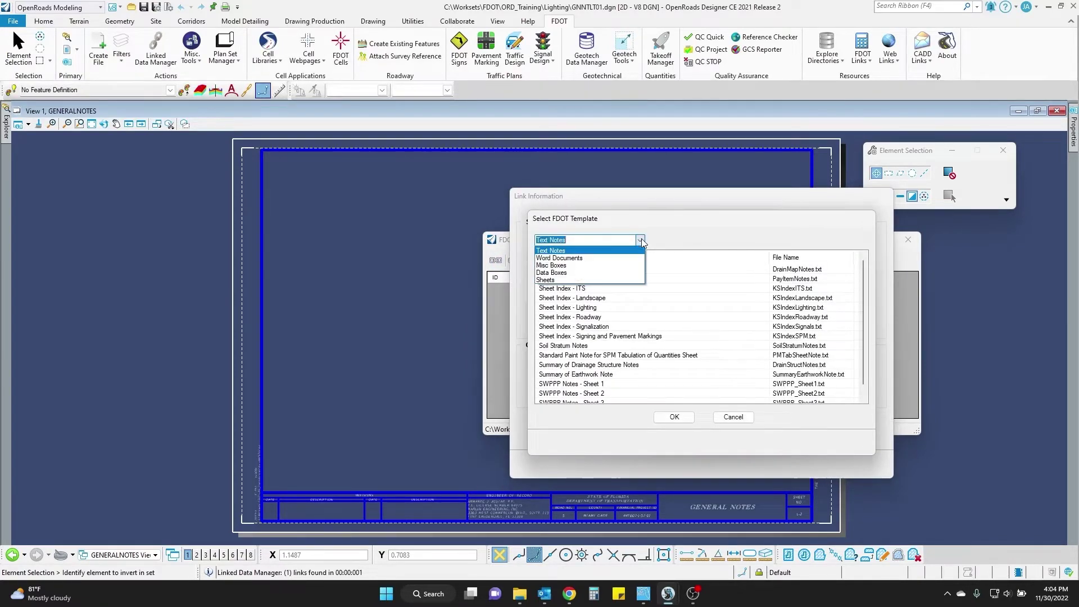
left_click(583, 249)
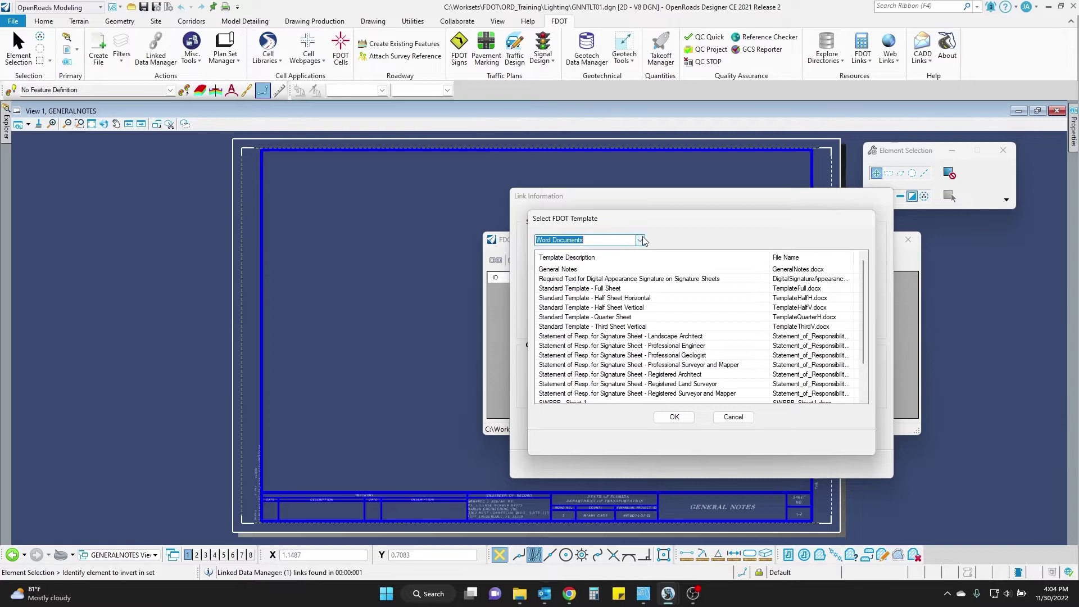
left_click(640, 240)
left_click(572, 266)
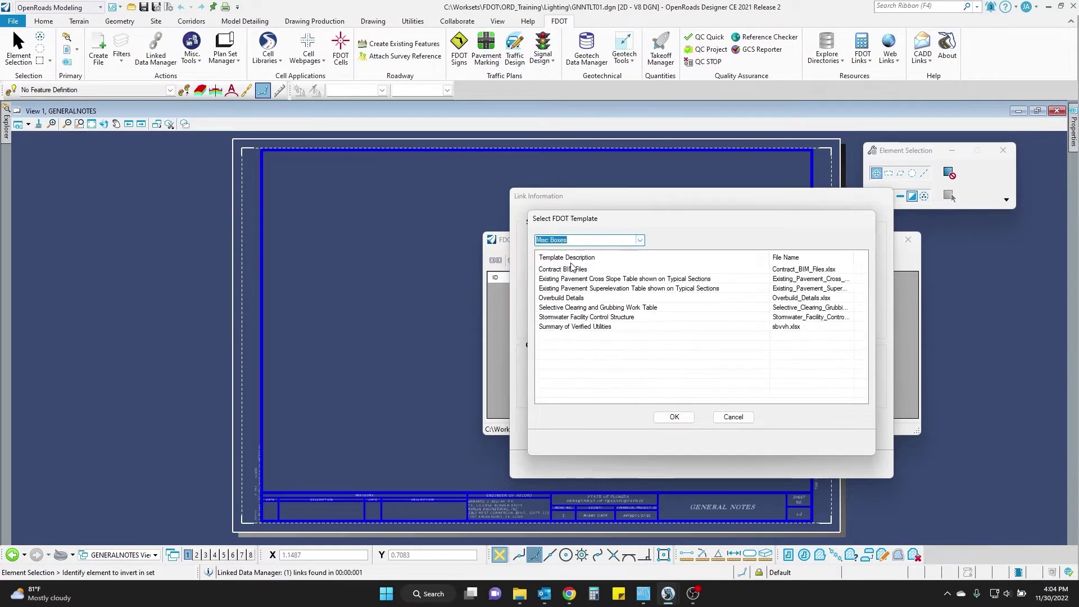
left_click(640, 240)
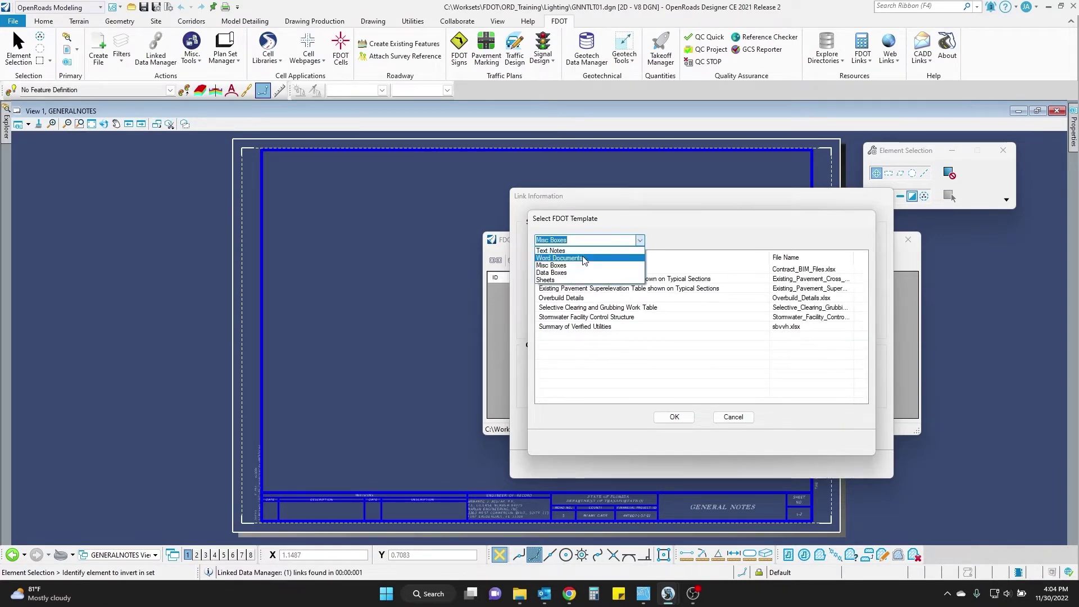
left_click(566, 280)
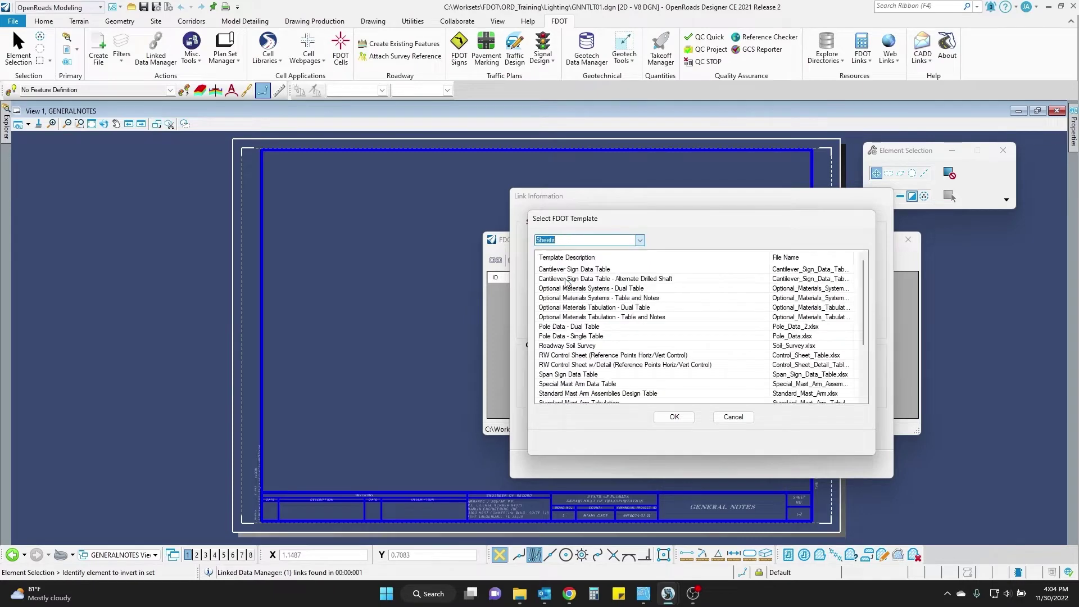
scroll(619, 315, "down", 3)
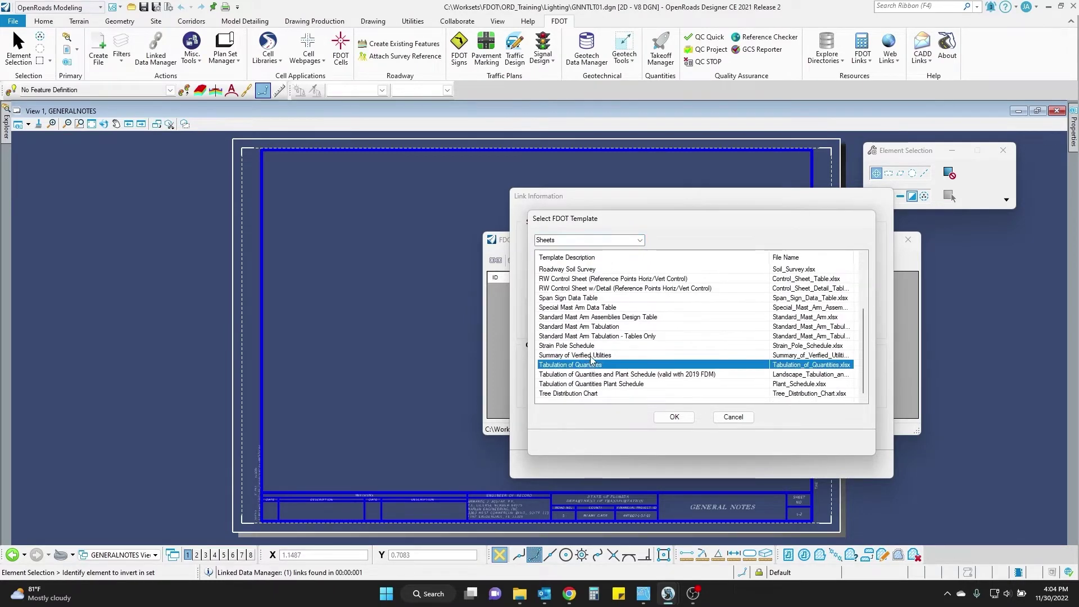
key("t")
scroll(605, 286, "down", 1)
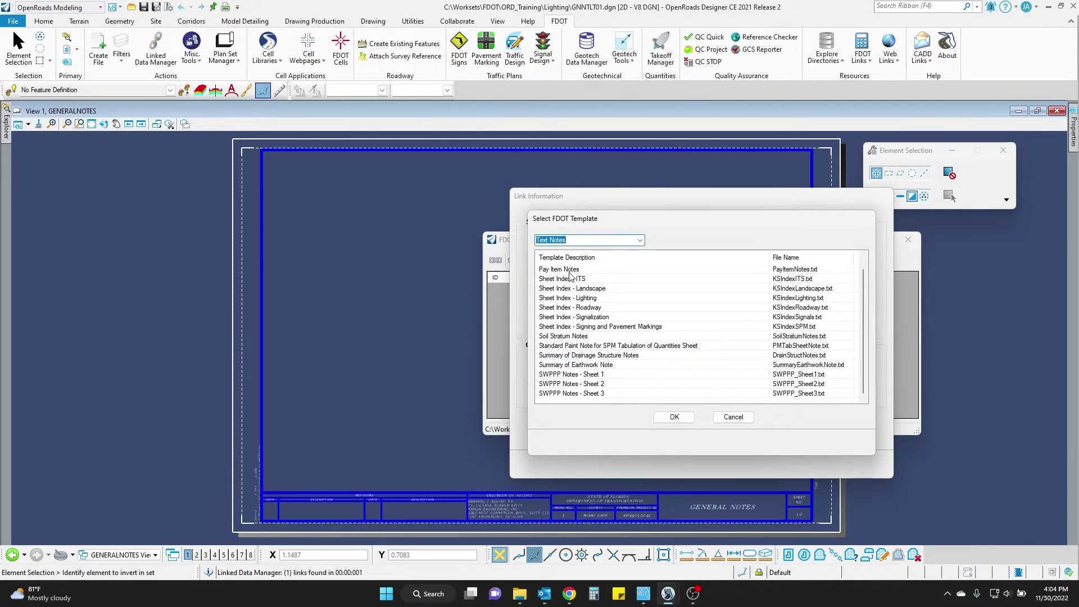
left_click(639, 240)
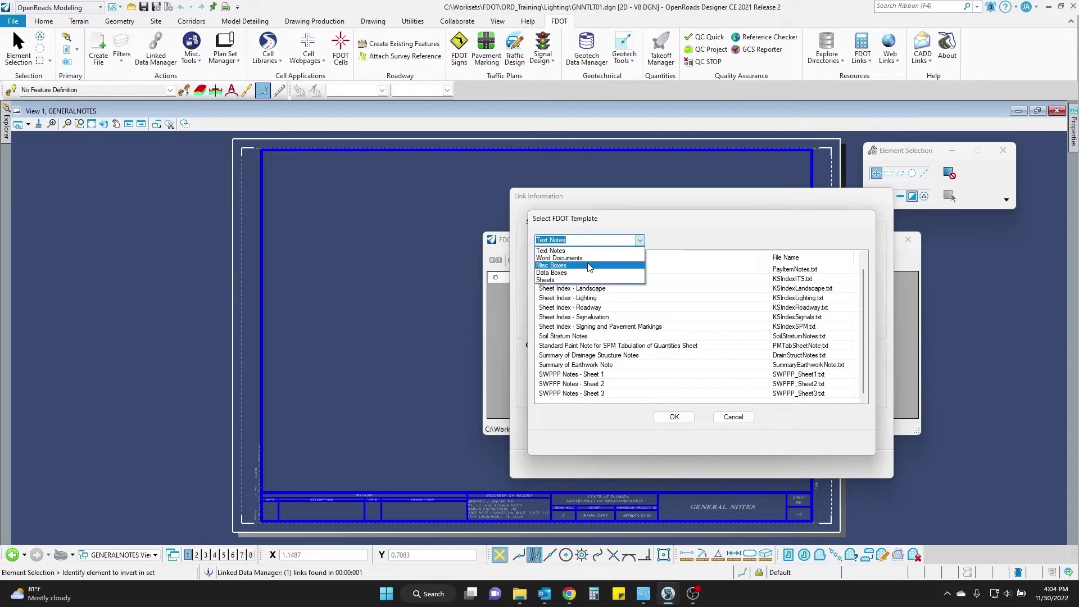
left_click(591, 259)
left_click(573, 270)
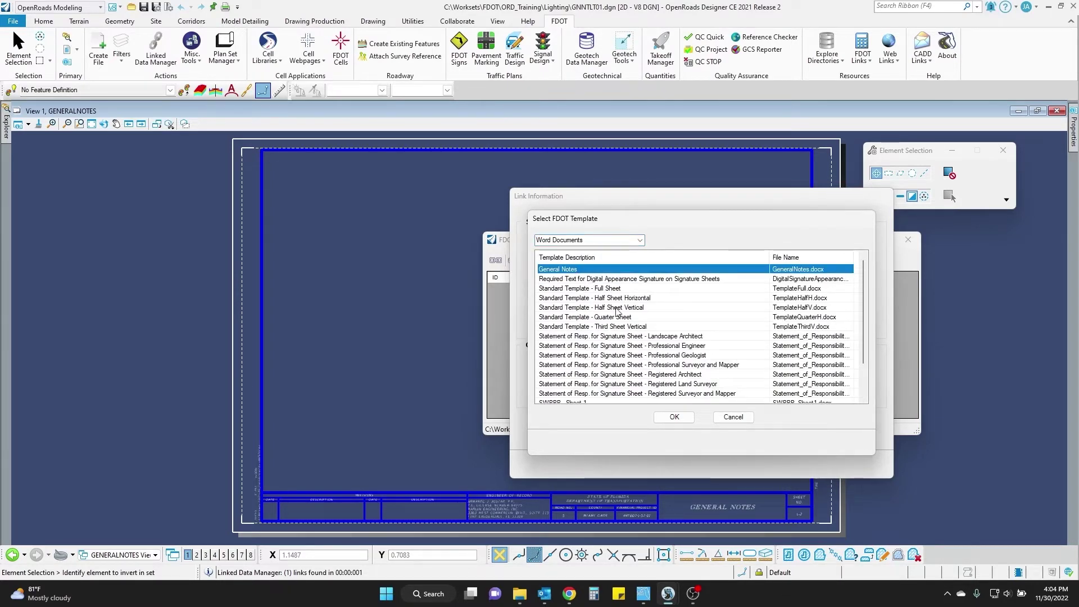
Accept the General Notes template and save GeneralNotes.docx in the Lighting folder.
left_click(675, 417)
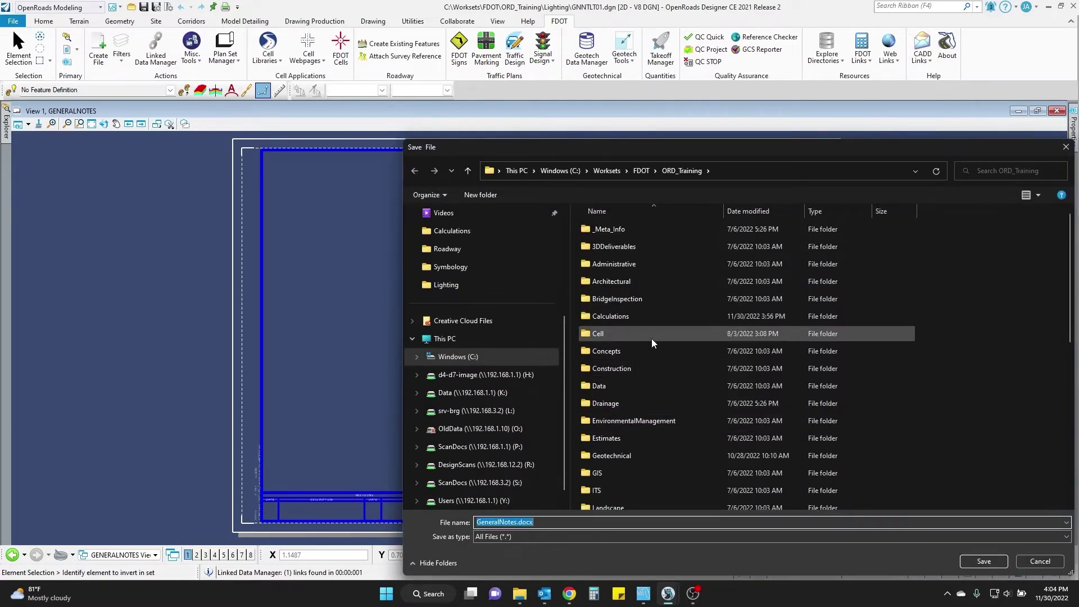
scroll(652, 339, "down", 5)
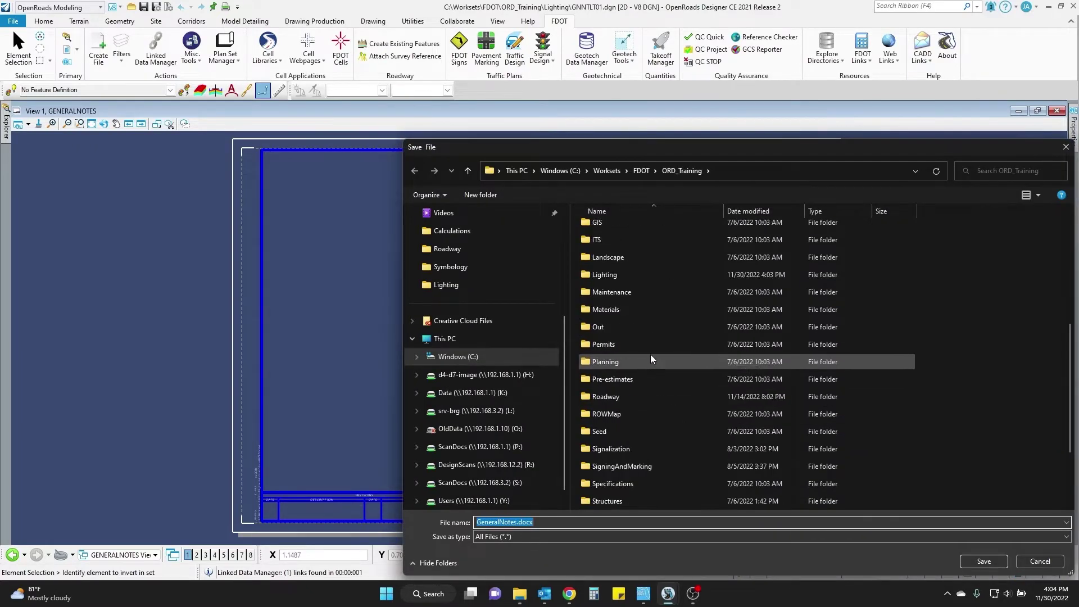
scroll(628, 406, "down", 2)
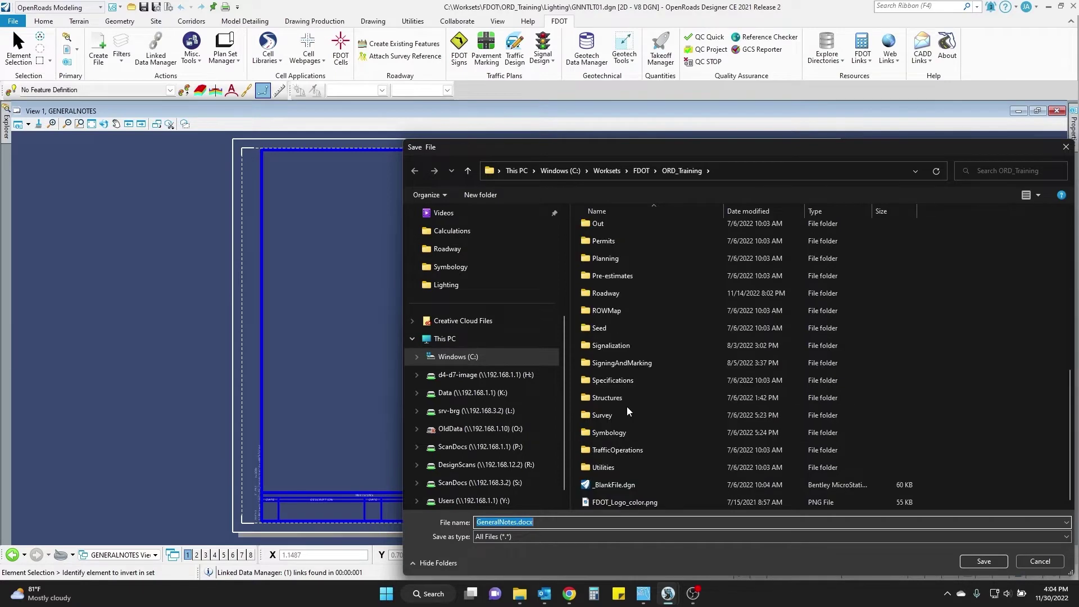
scroll(630, 362, "up", 3)
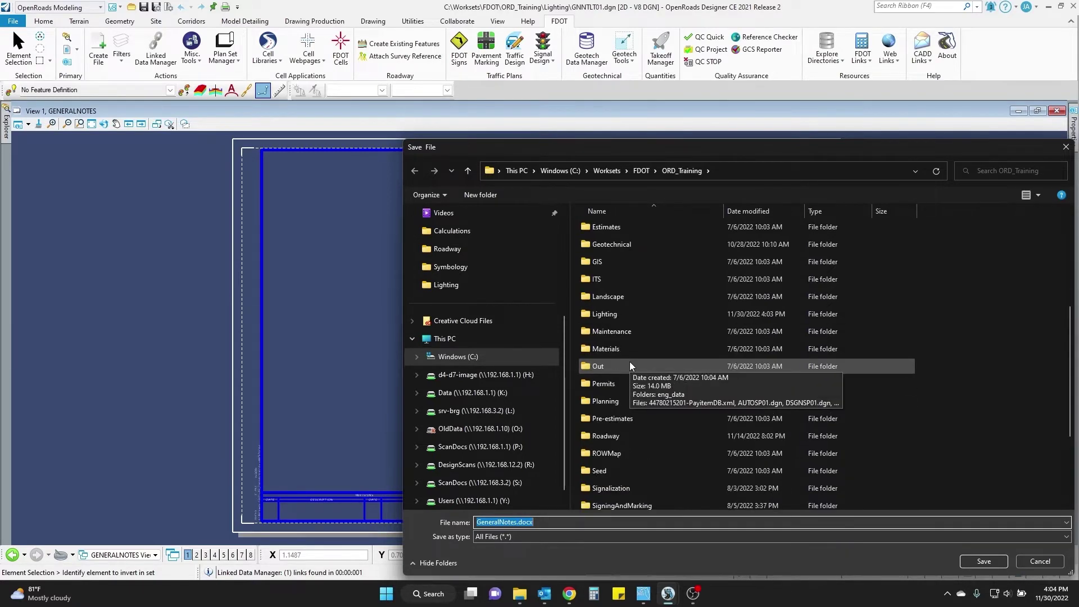
double_click(633, 315)
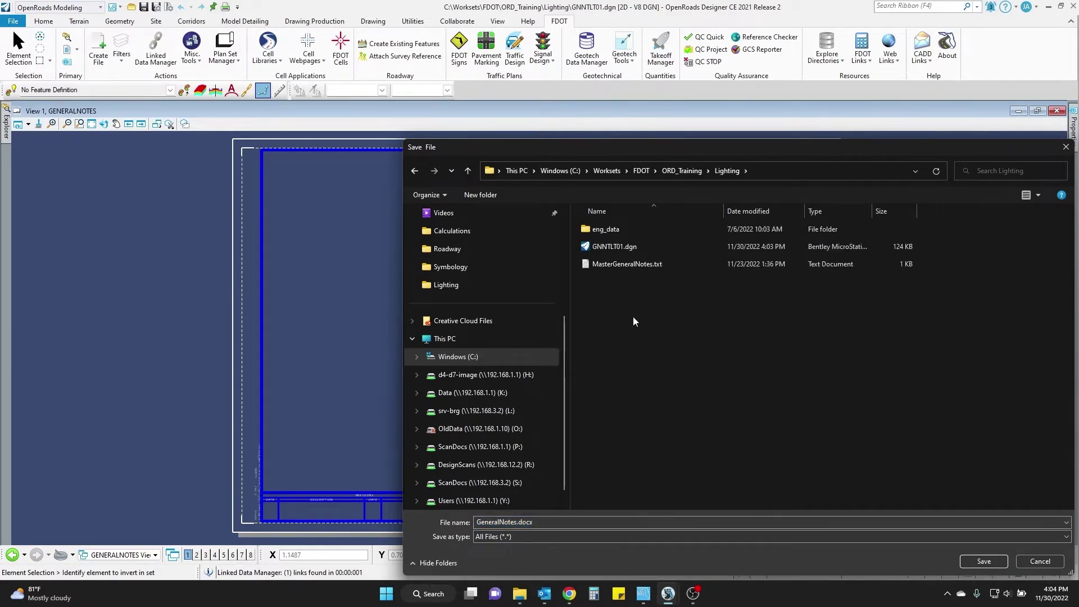
left_click(987, 561)
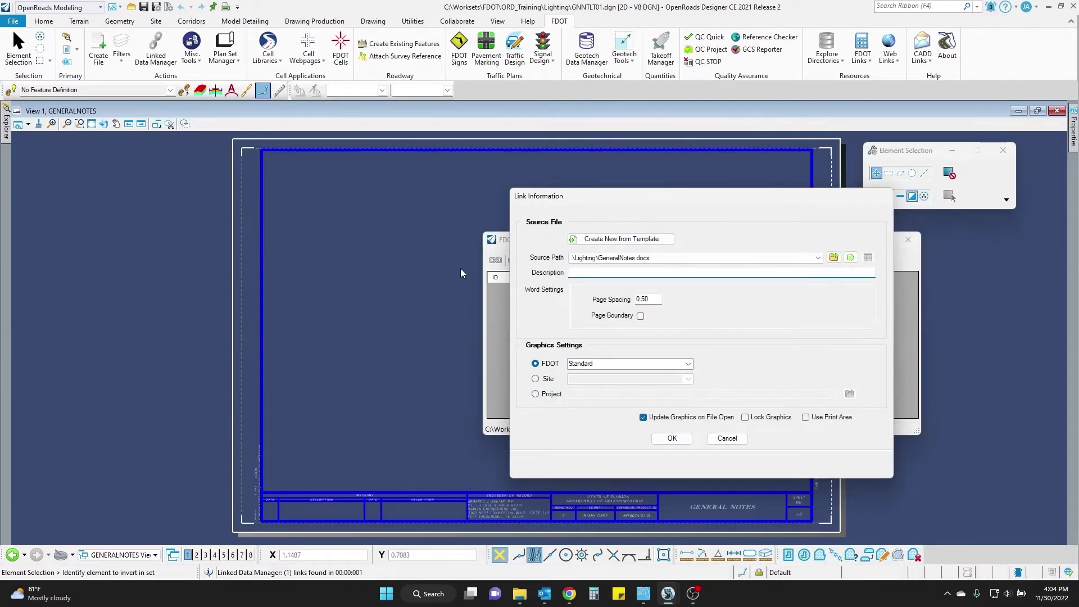
Accept the link information and place the General Notes block at the sheet's upper left.
left_click(673, 439)
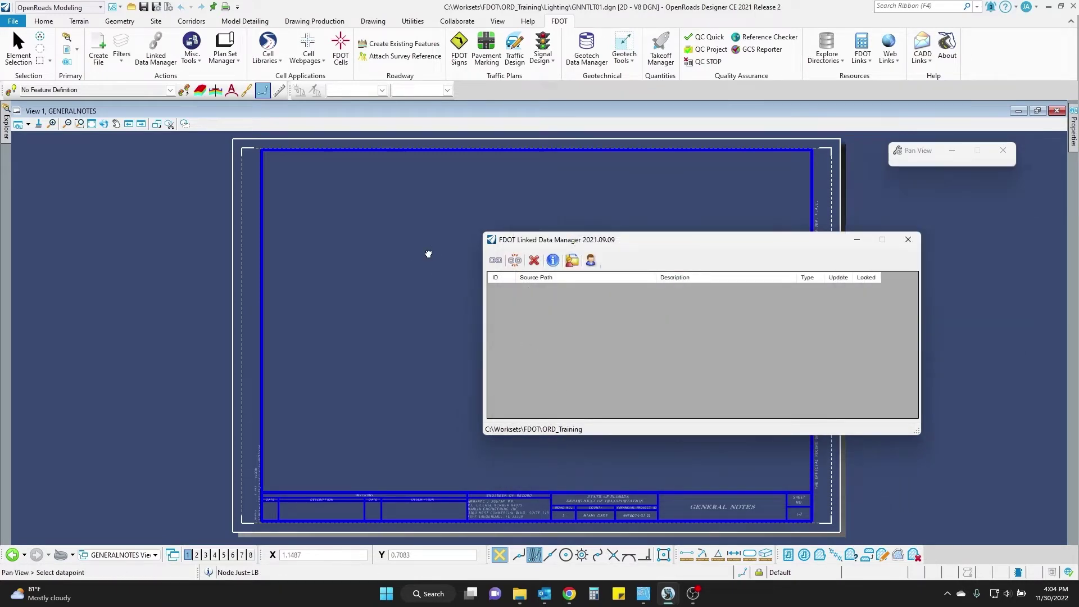
middle_click_drag(429, 253, 377, 242)
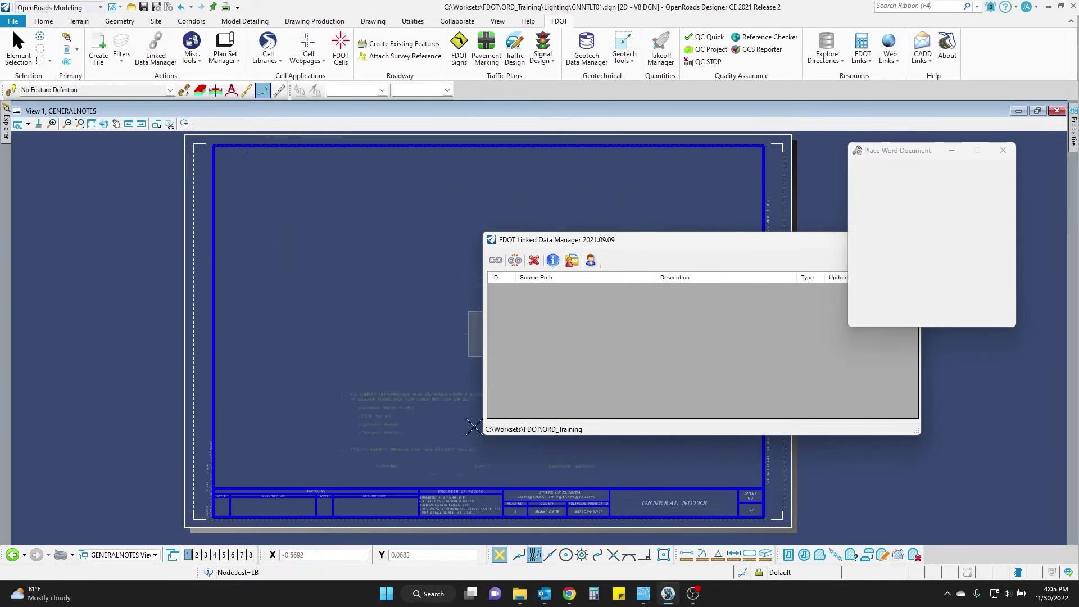
left_click(664, 556)
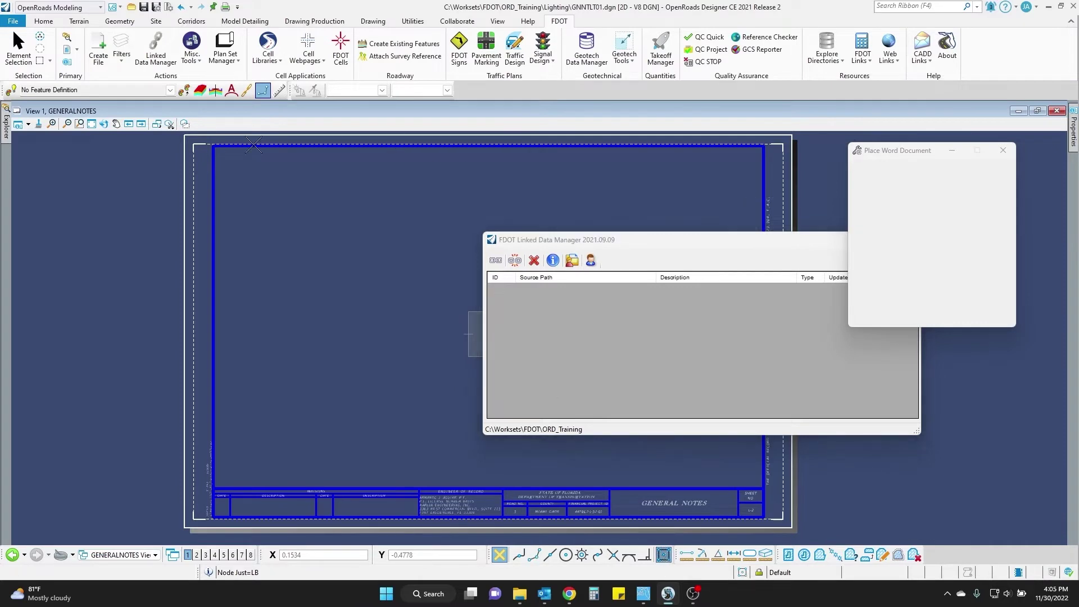
middle_click_drag(175, 151, 144, 172)
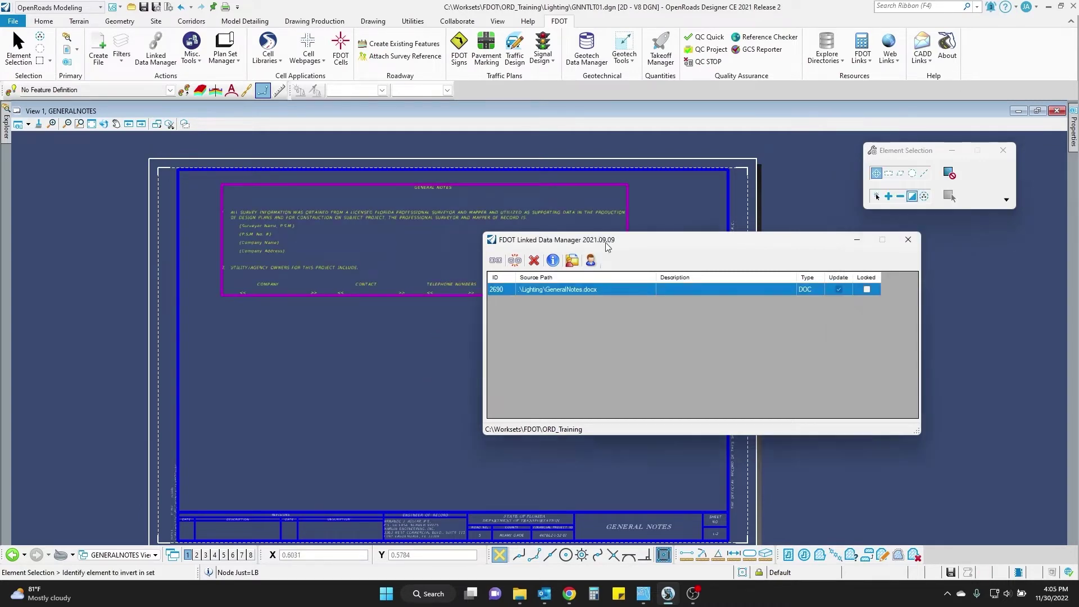
mouse_move(607, 248)
left_mouse_down()
mouse_move(721, 324)
mouse_move(726, 346)
left_mouse_up()
scroll(309, 211, "up", 2)
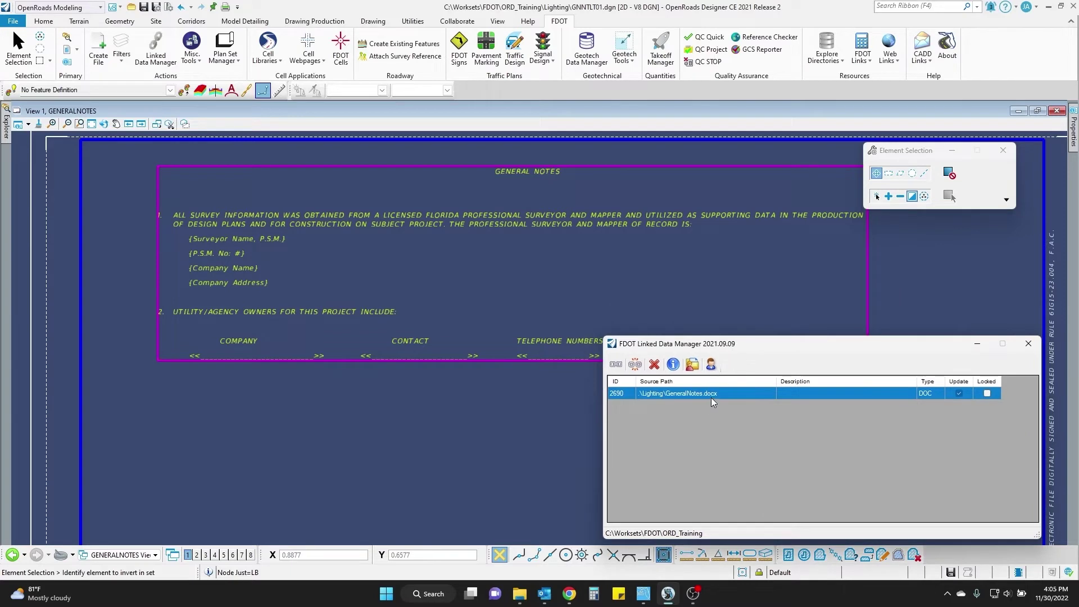
Open the GeneralNotes.docx link's source document in Word from the Linked Data Manager.
right_click(714, 395)
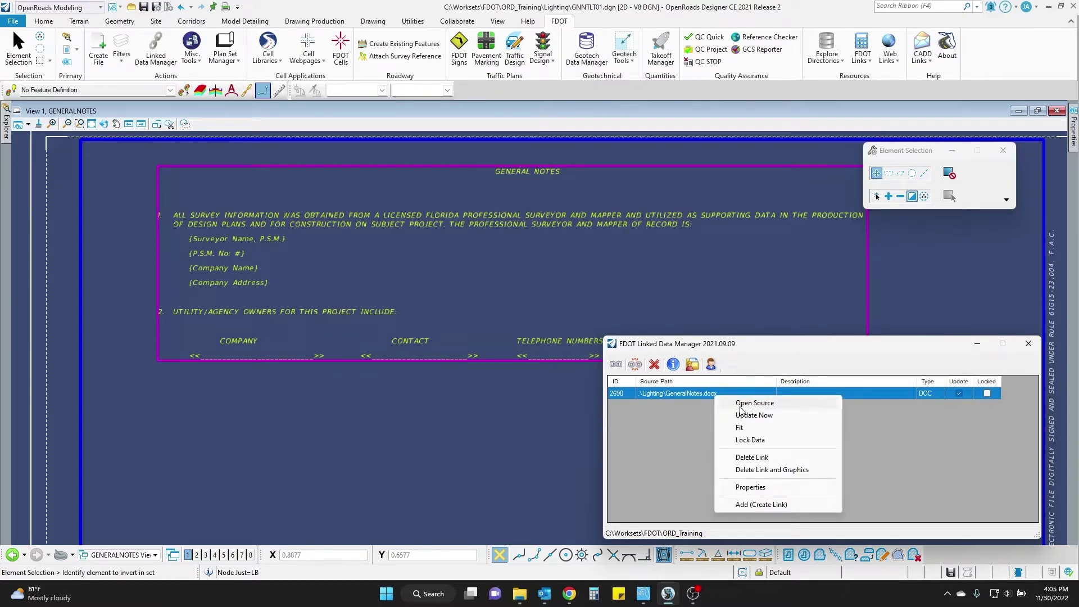
left_click(669, 505)
mouse_move(645, 592)
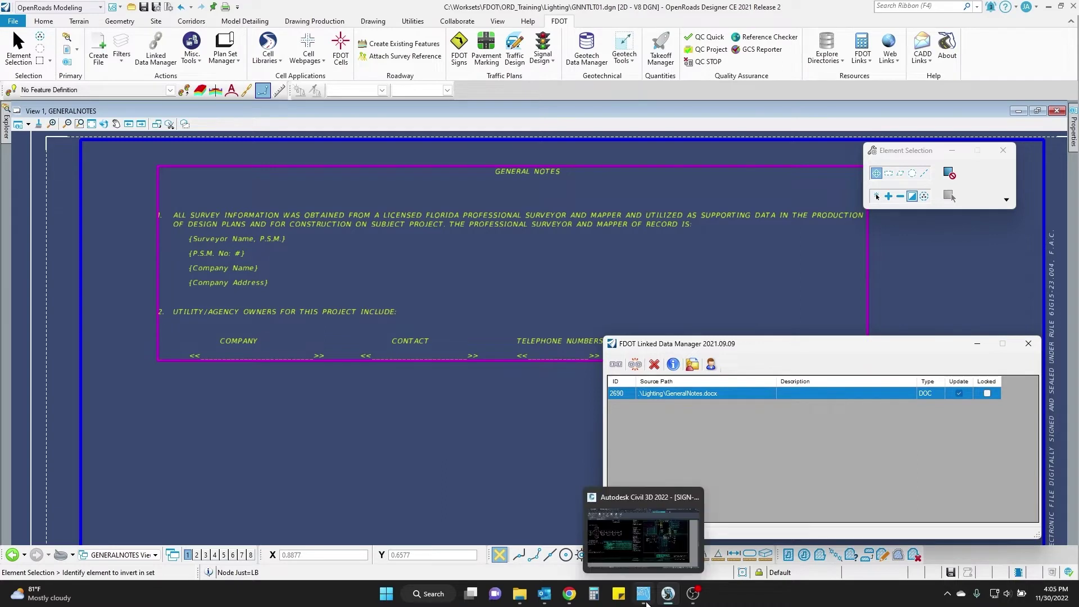
right_click(697, 392)
left_click(745, 398)
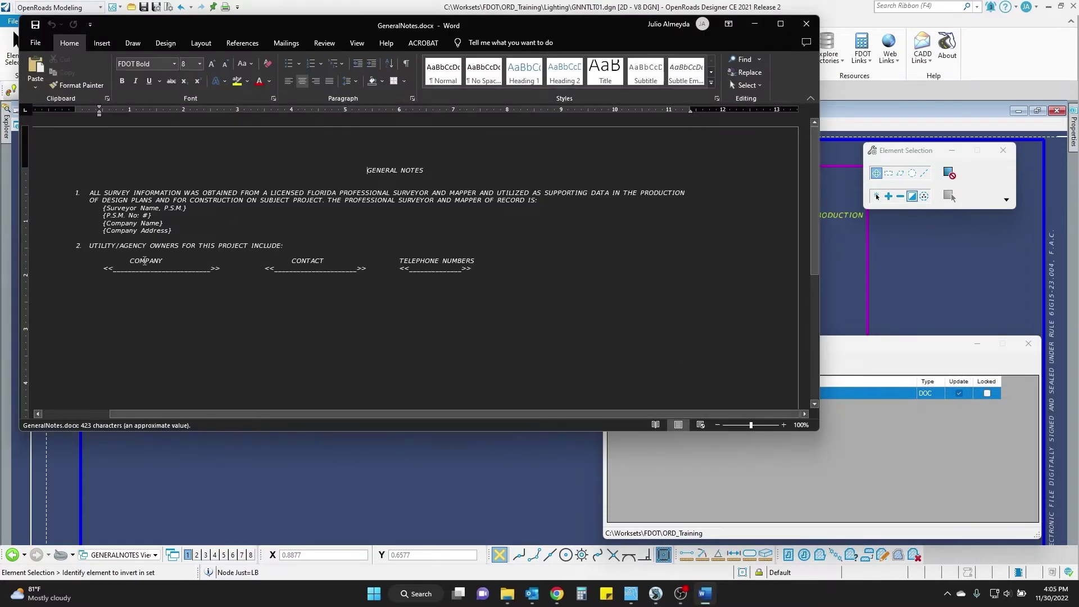
Copy all the lighting notes text from MasterGeneralNotes.txt in Notepad.
left_click(507, 593)
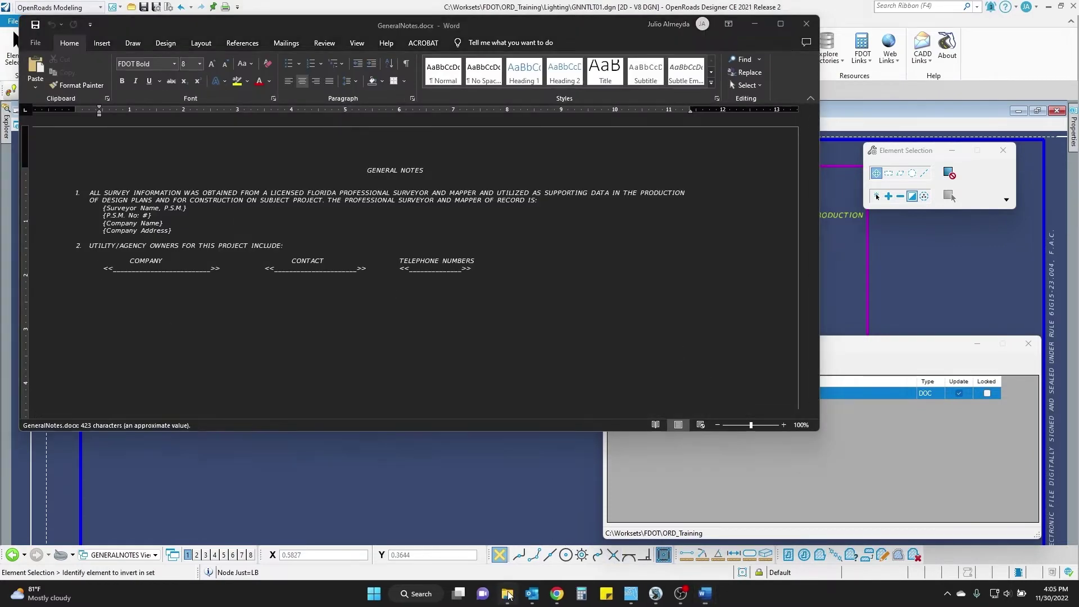
double_click(303, 205)
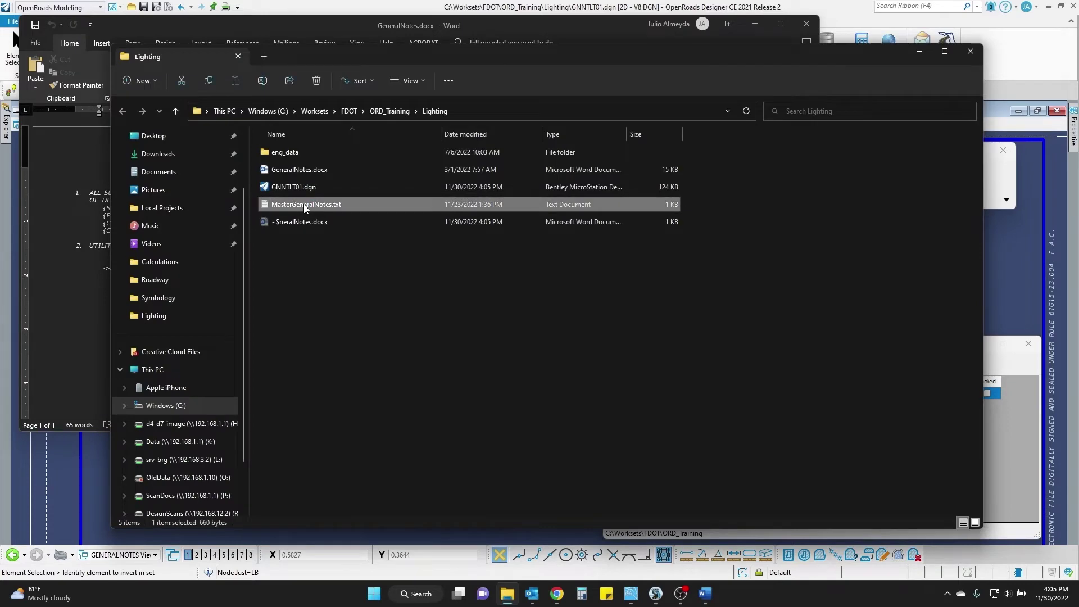
left_click_drag(402, 313, 64, 201)
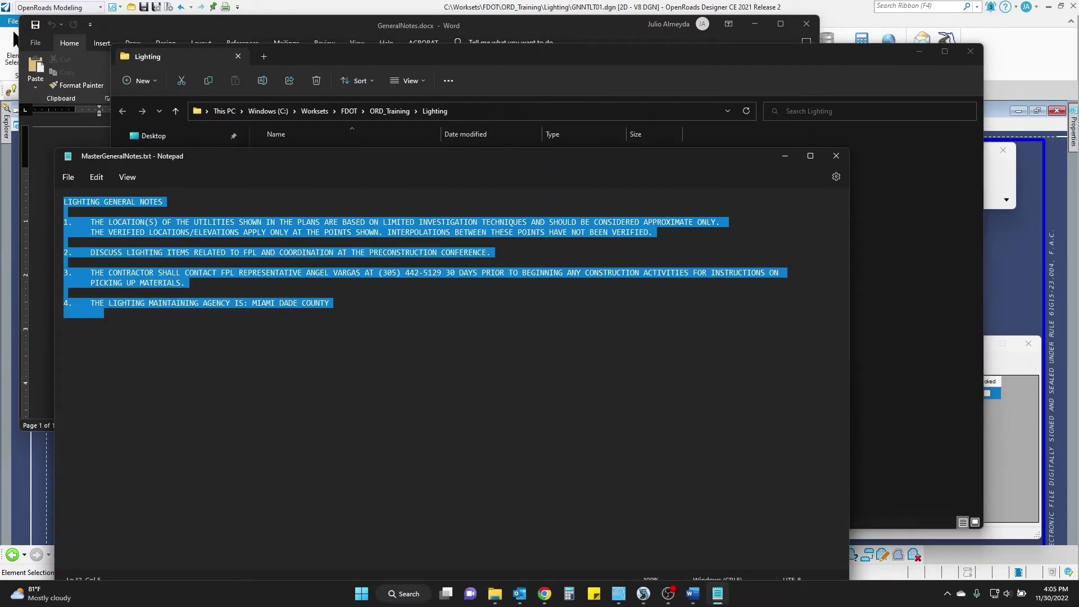
right_click(241, 234)
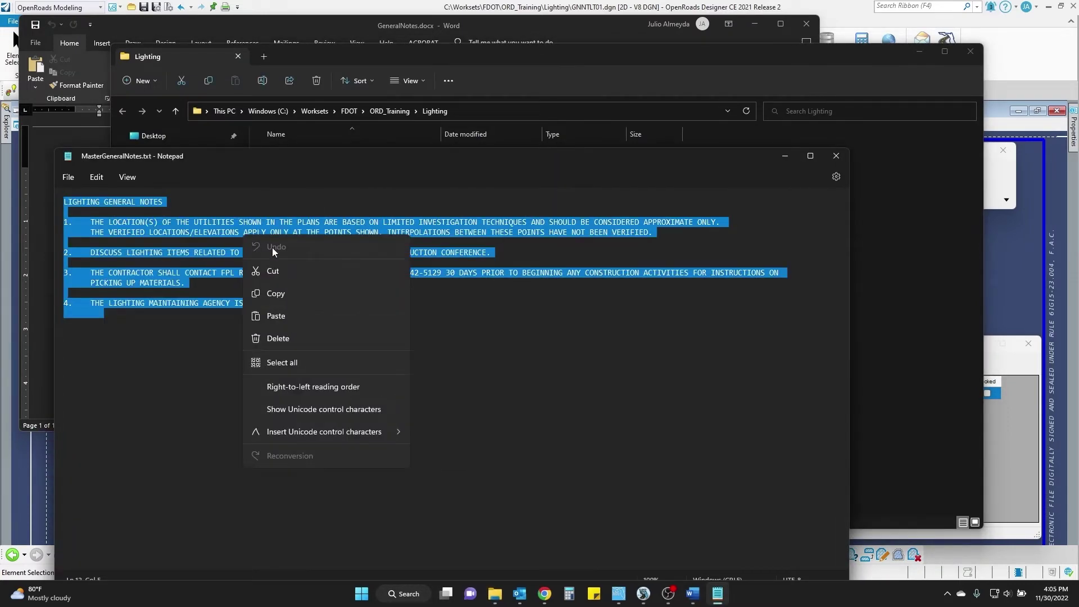
left_click(284, 295)
left_click(786, 155)
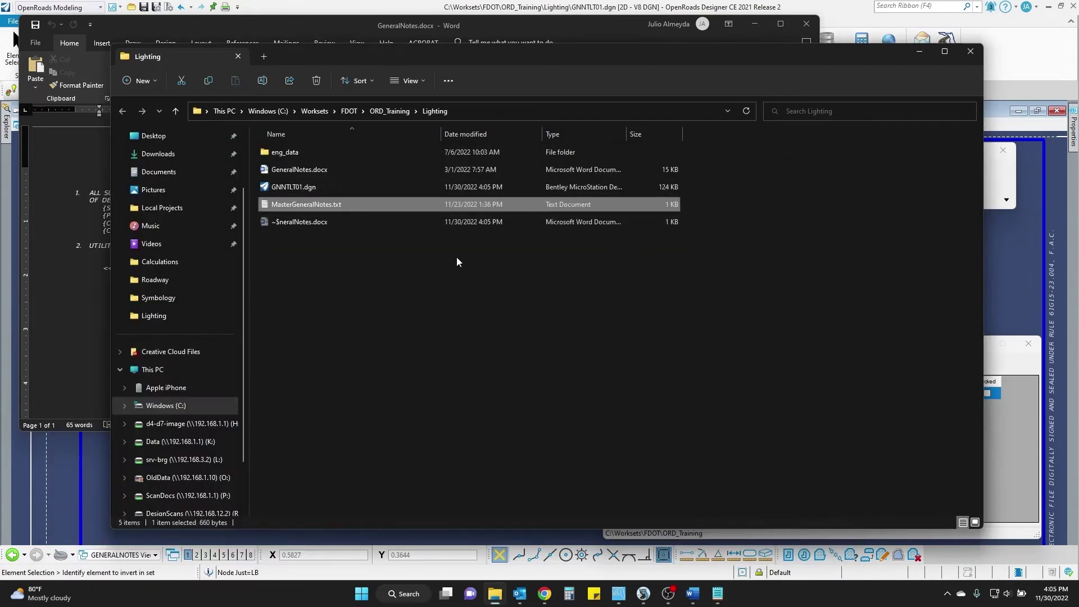
Replace GeneralNotes.docx's content with the copied notes and save the document.
left_click(85, 160)
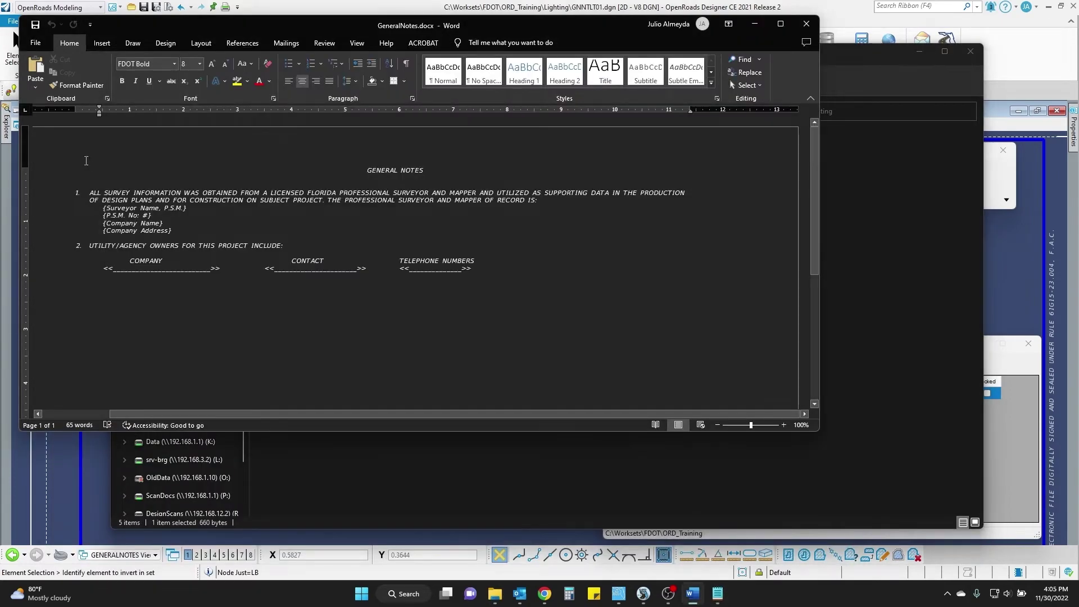
key("ctrl+a")
key("ctrl+v")
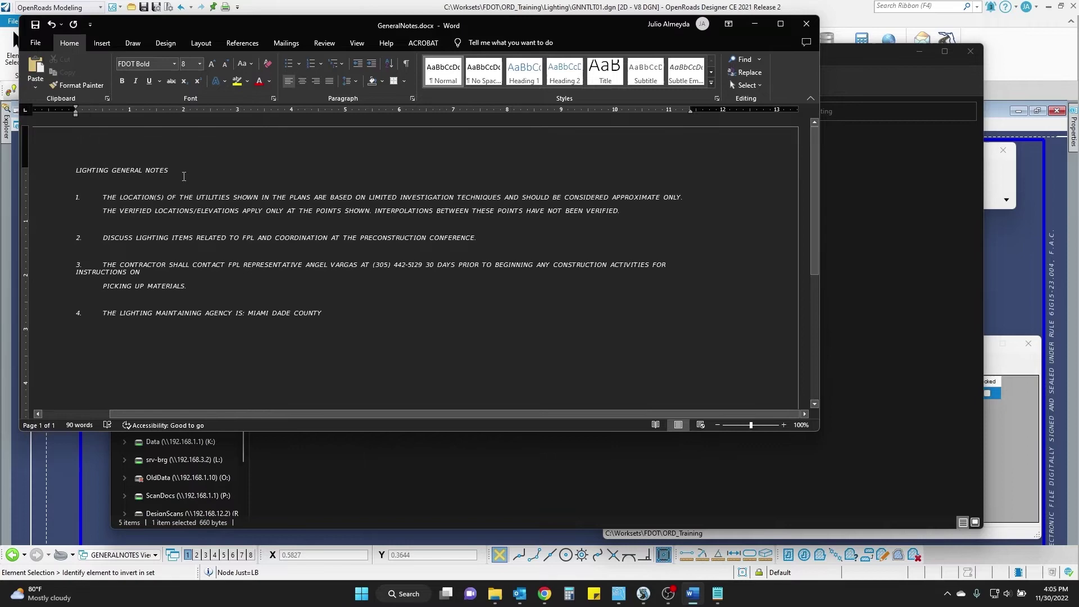
left_click(806, 24)
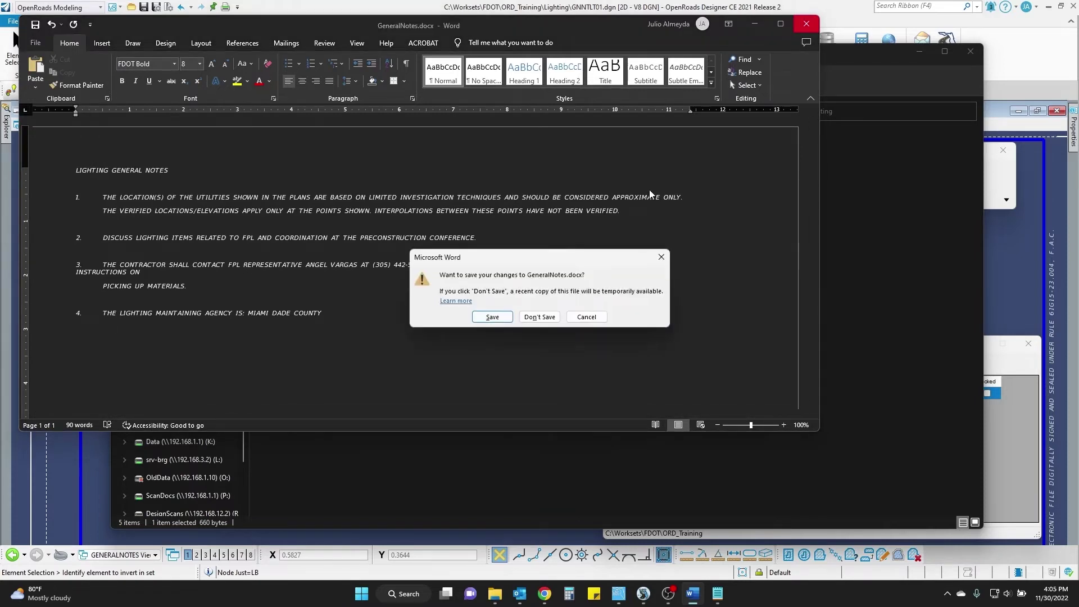
left_click(493, 318)
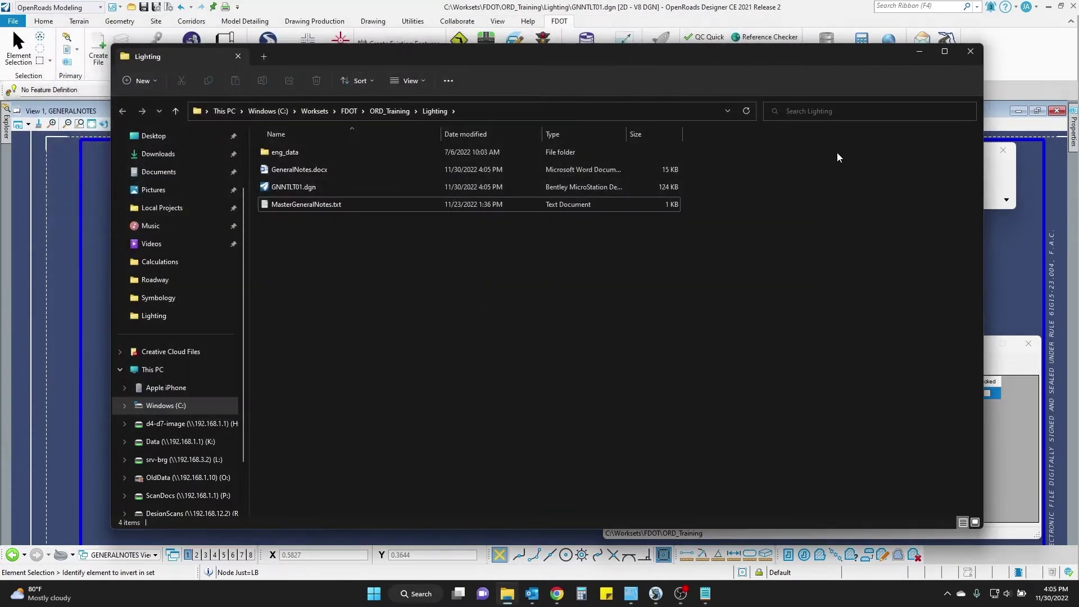
Update the GeneralNotes.docx link so the sheet shows the four lighting notes.
left_click(922, 52)
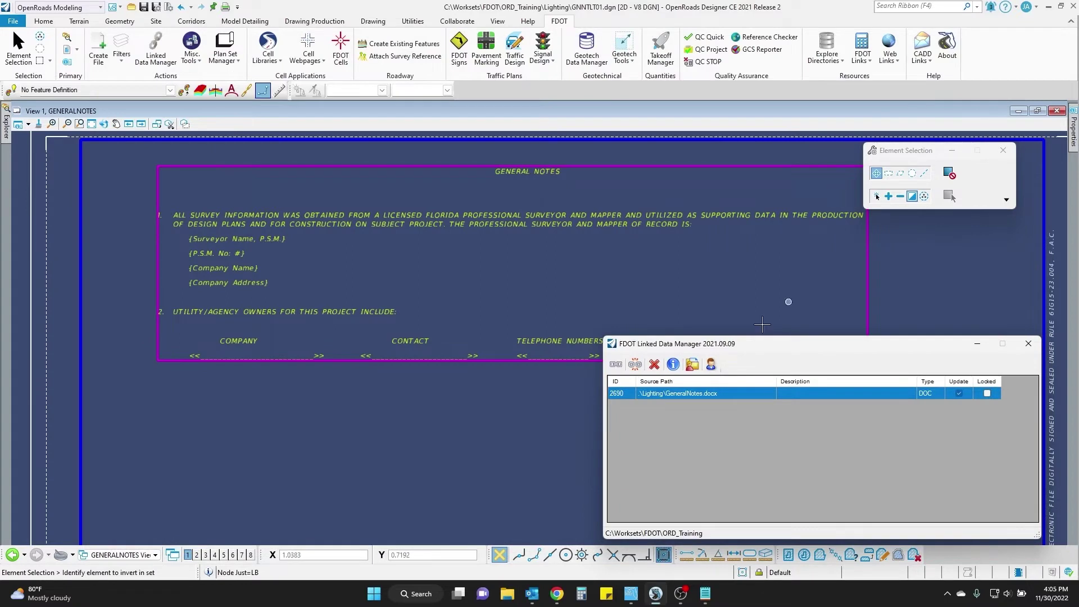
right_click(733, 393)
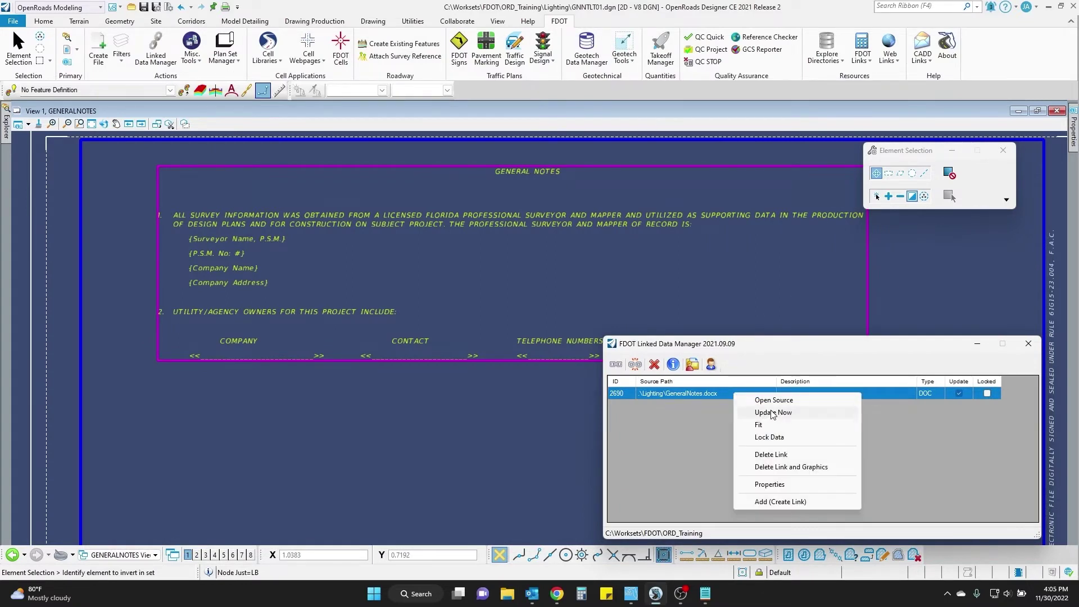
left_click_drag(786, 344, 722, 210)
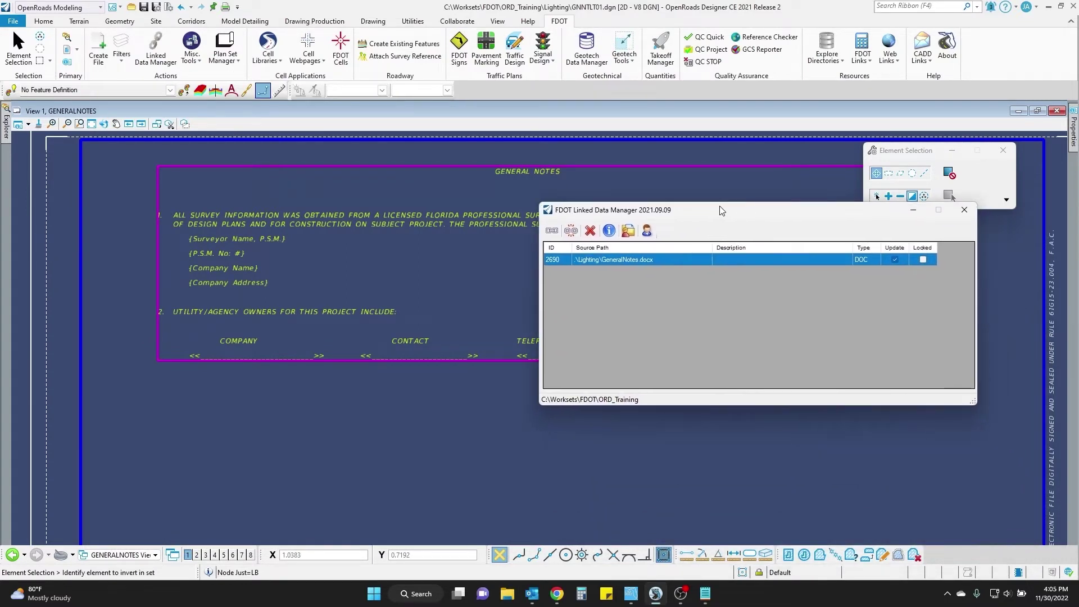
right_click(663, 262)
left_click(700, 278)
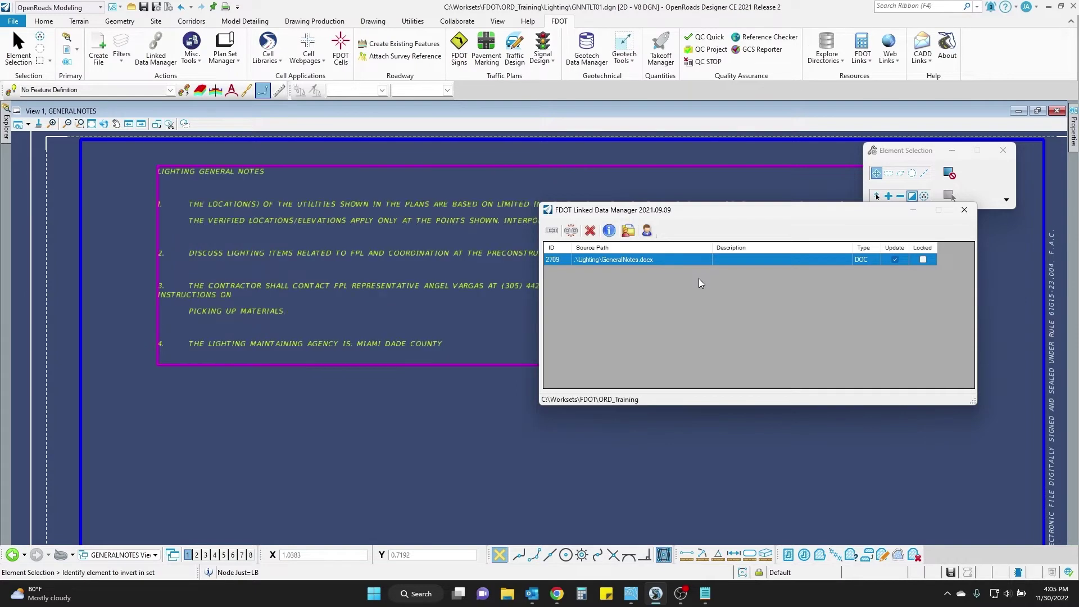
mouse_move(692, 212)
left_mouse_down()
mouse_move(680, 373)
mouse_move(703, 369)
left_mouse_up()
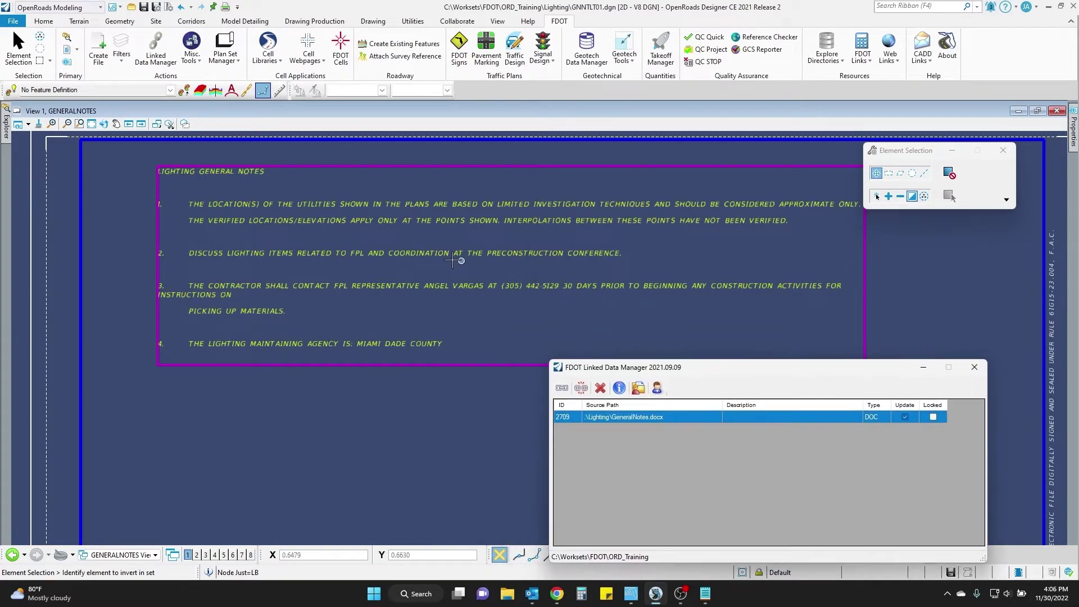
scroll(464, 267, "down", 2)
middle_click_drag(464, 267, 388, 267)
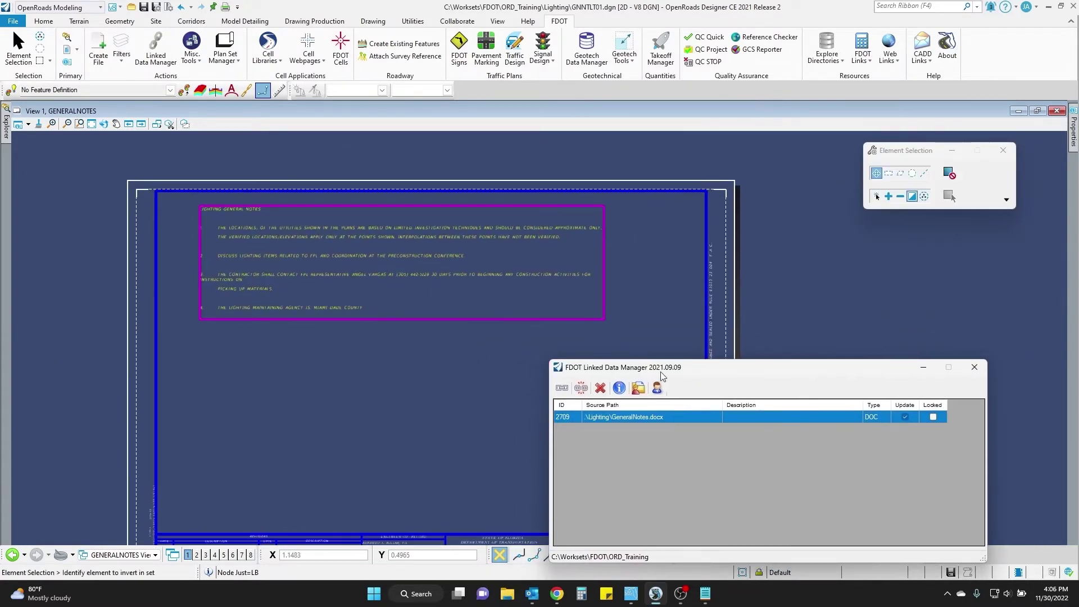
left_click_drag(662, 376, 689, 310)
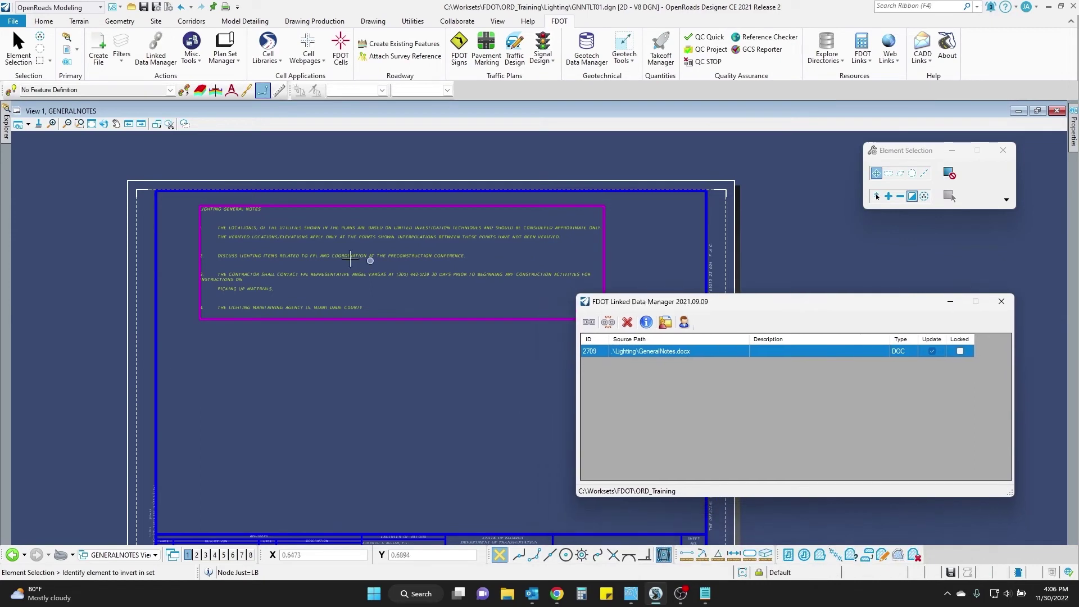
Delete the GeneralNotes.docx link and choose MasterGeneralNotes.txt as the new link source.
left_click(627, 325)
left_click(564, 342)
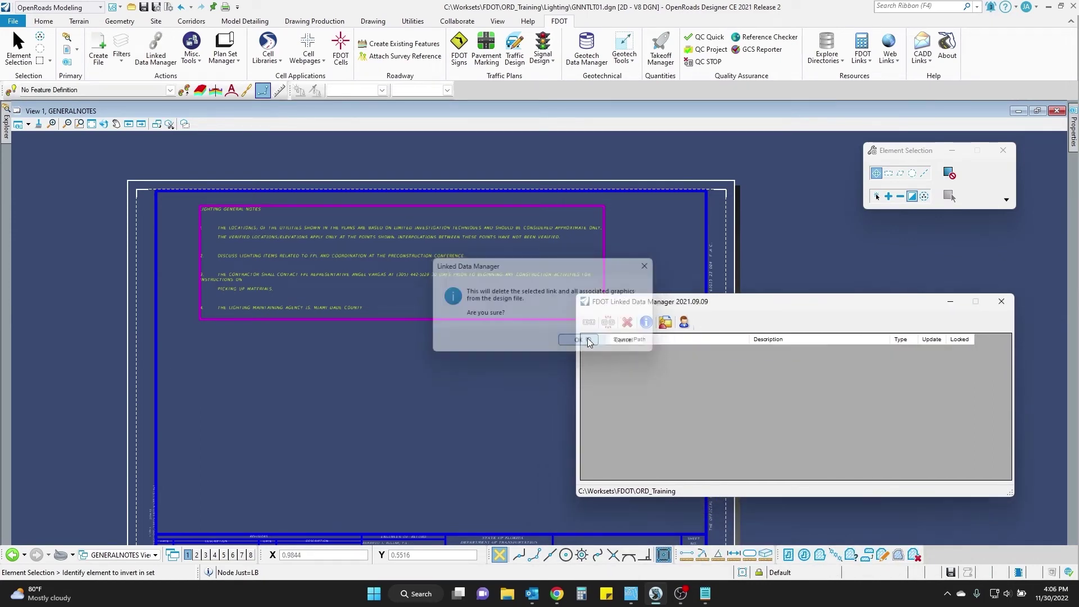
left_click(589, 322)
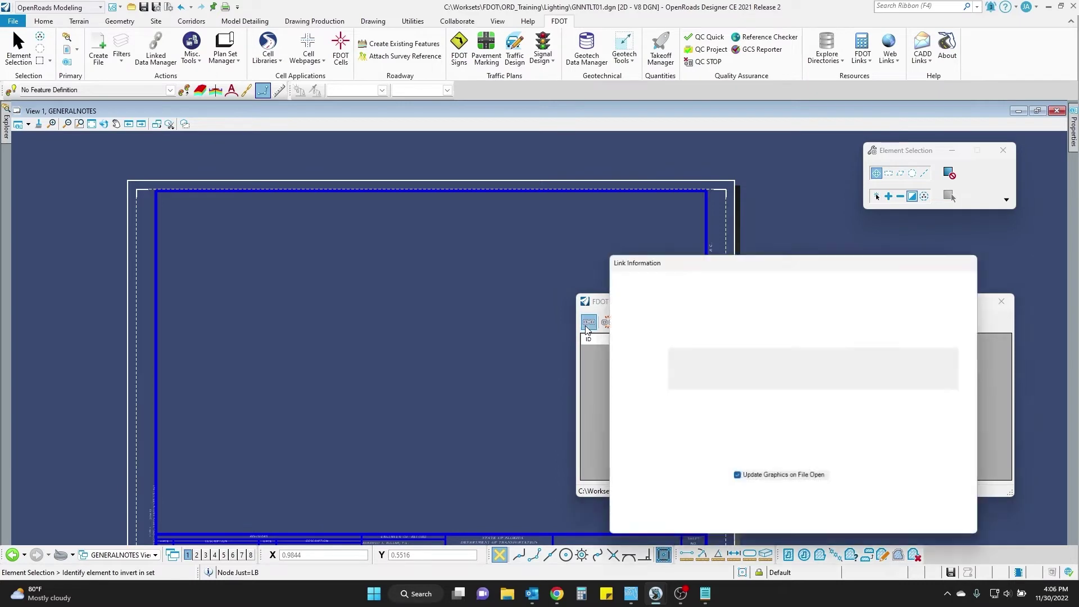
left_click(927, 319)
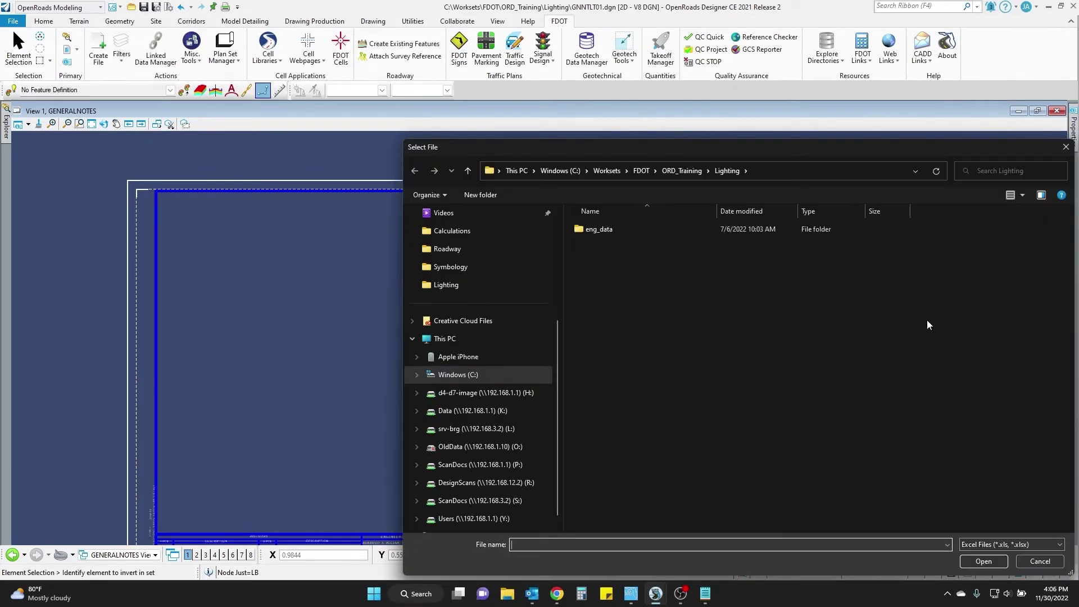
left_click(1003, 546)
left_click(989, 589)
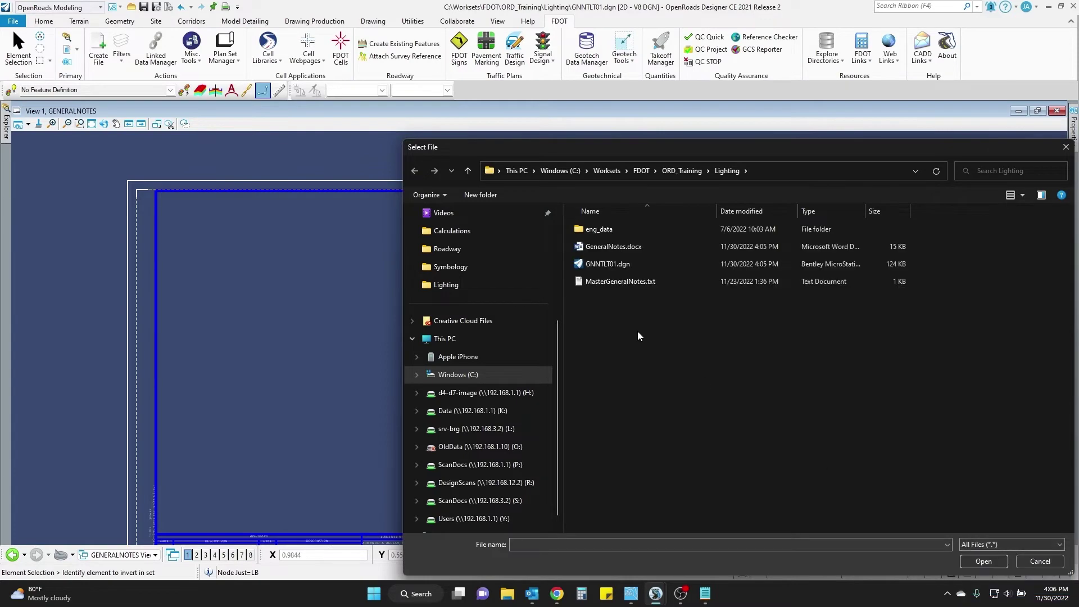
double_click(599, 280)
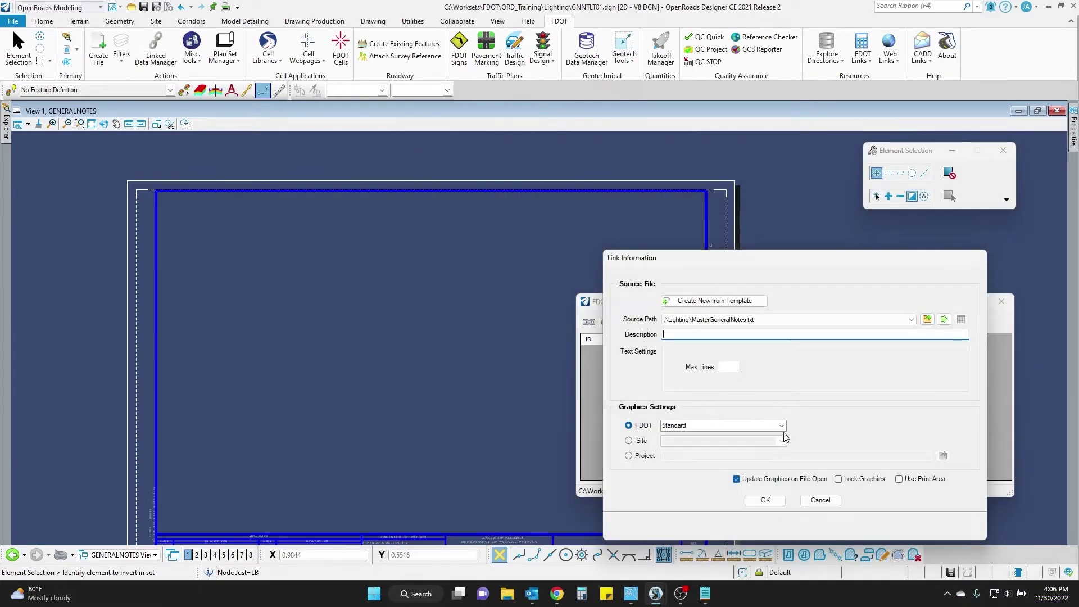
Confirm the link settings and place the MasterGeneralNotes.txt notes on the sheet.
left_click(766, 501)
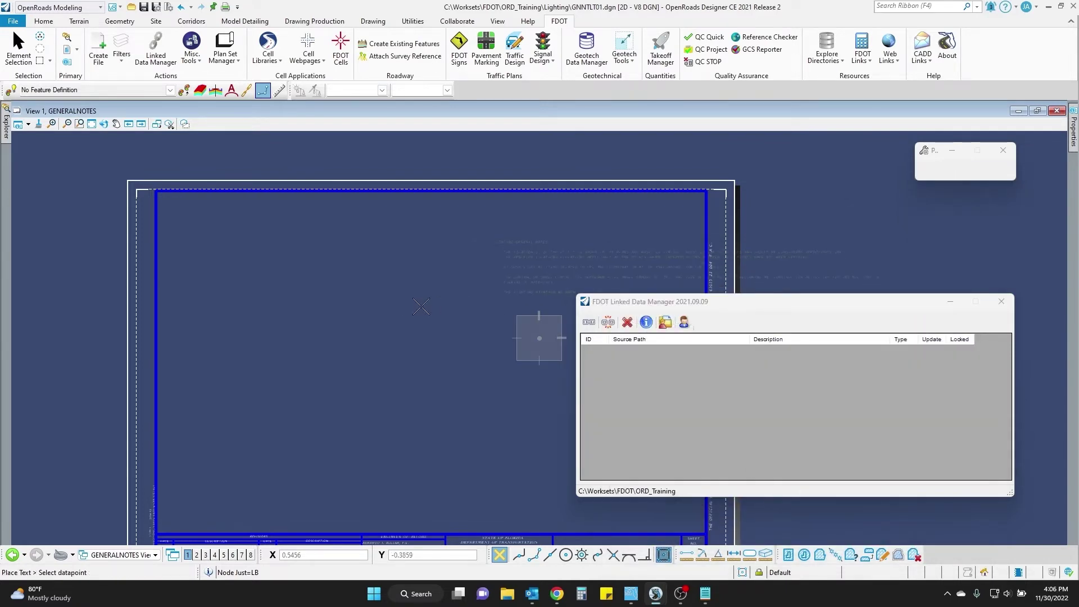
left_click(198, 281)
scroll(264, 226, "up", 5)
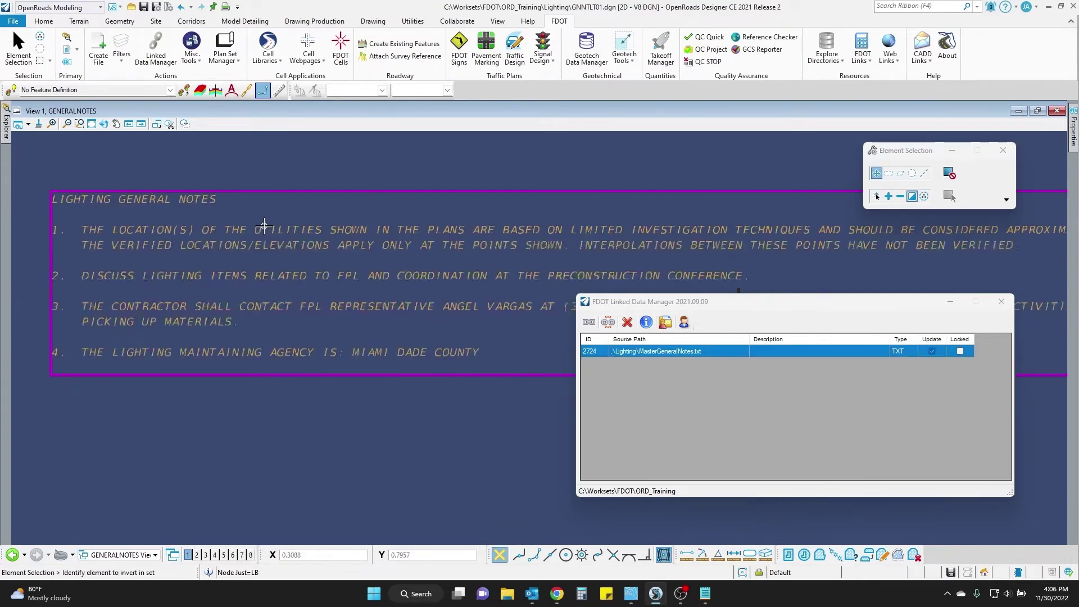
scroll(266, 240, "down", 3)
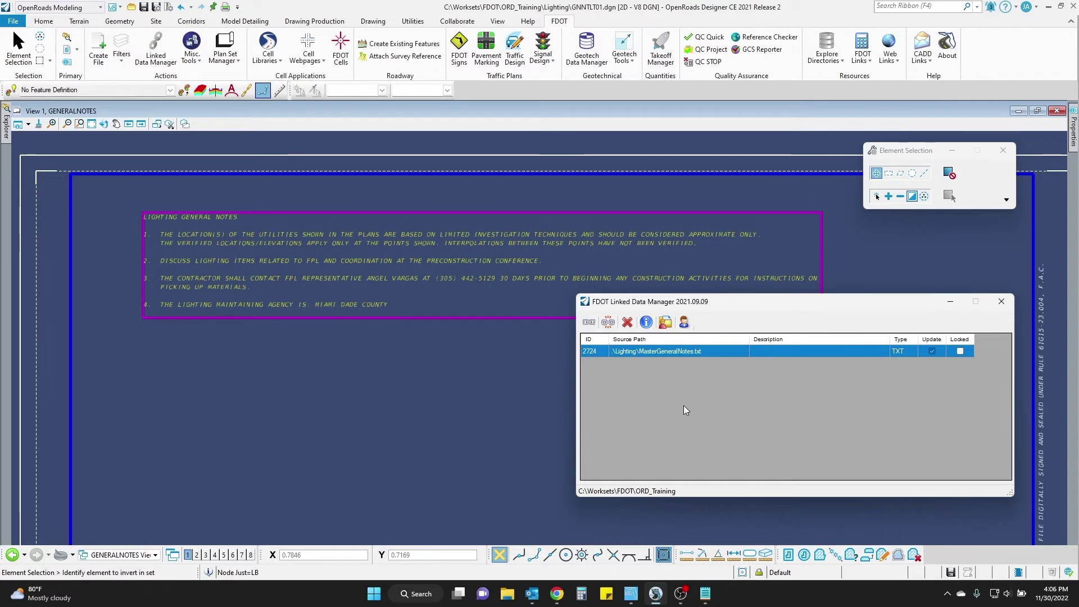
Add a new link created from the Text Notes template 'Sheet Index - Lighting'.
left_click(588, 322)
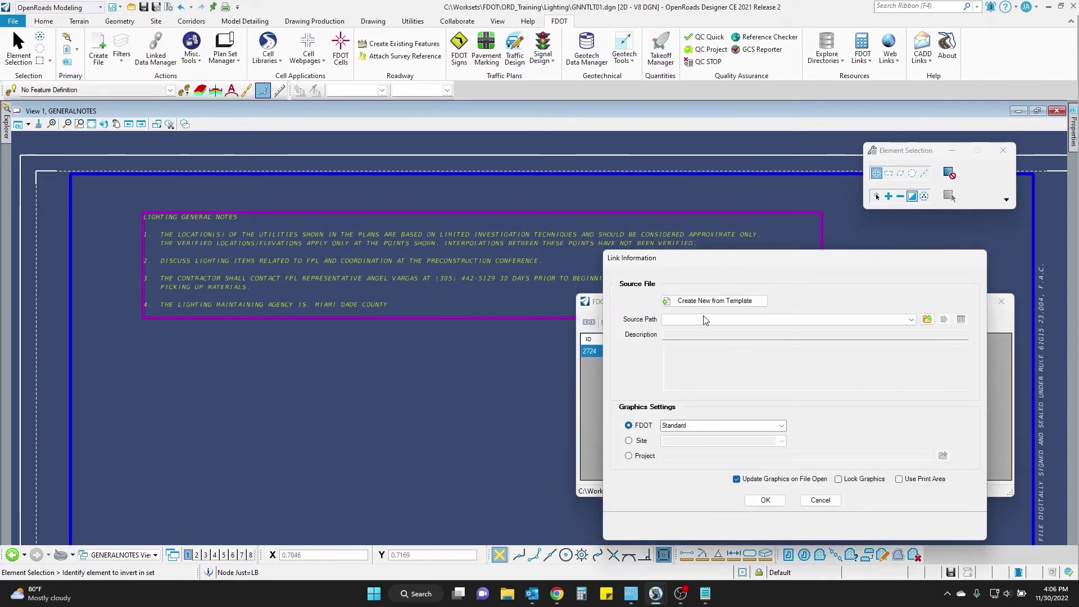
left_click(749, 303)
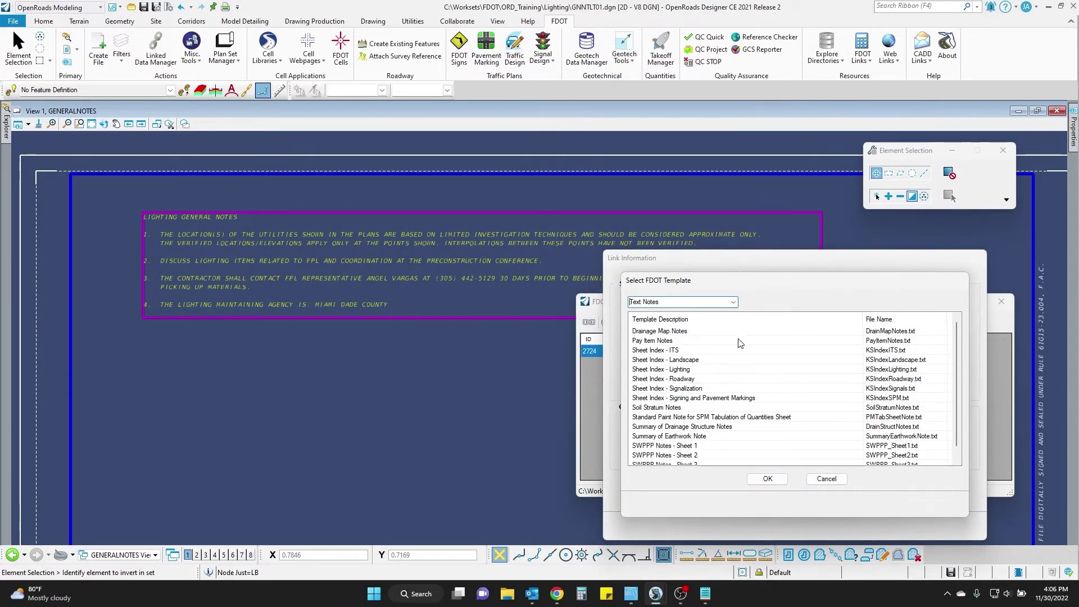
left_click(665, 363)
left_click(667, 371)
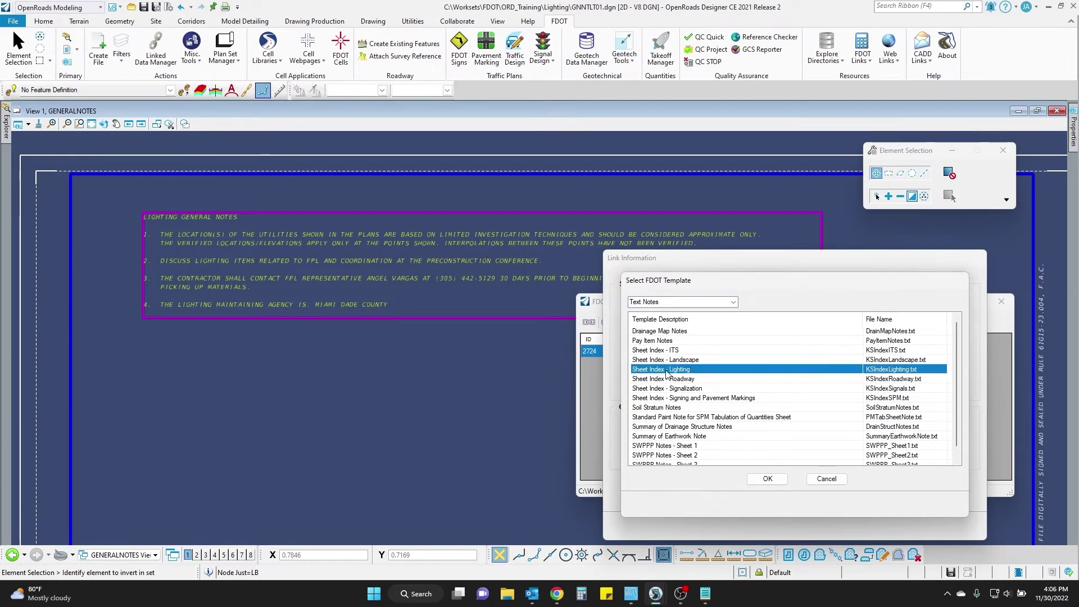
left_click(767, 479)
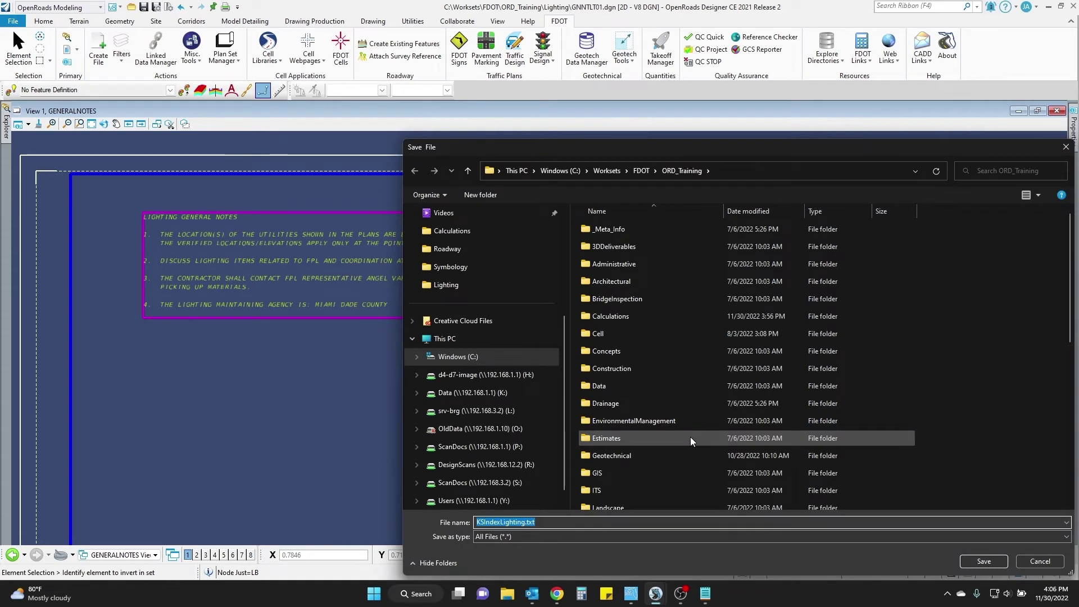
Save it as KSIndexLighting.txt in the Lighting folder and place the index below the notes.
scroll(670, 397, "down", 3)
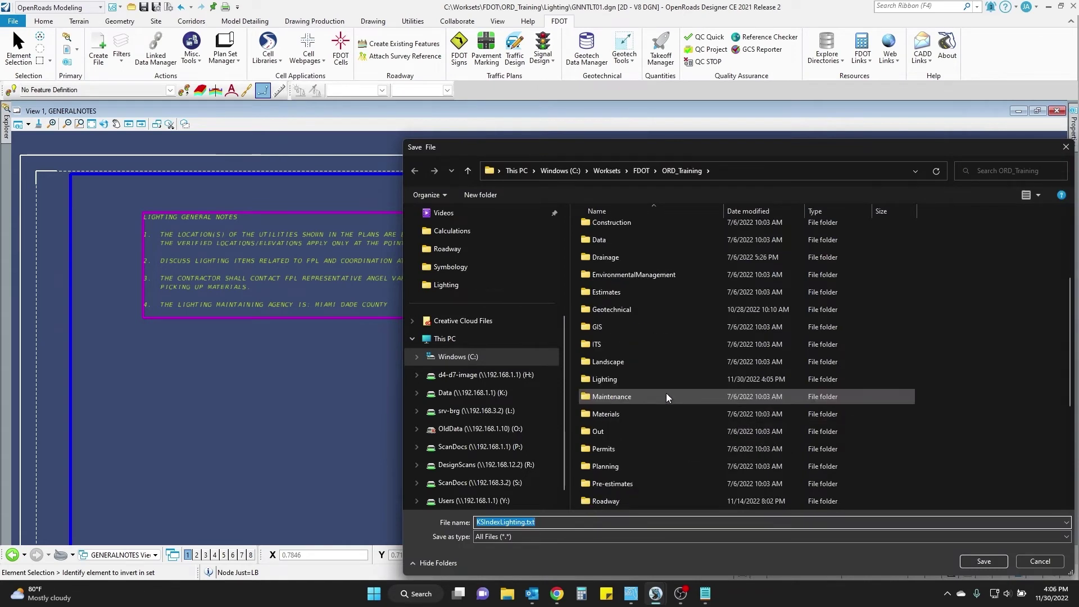
scroll(666, 395, "down", 2)
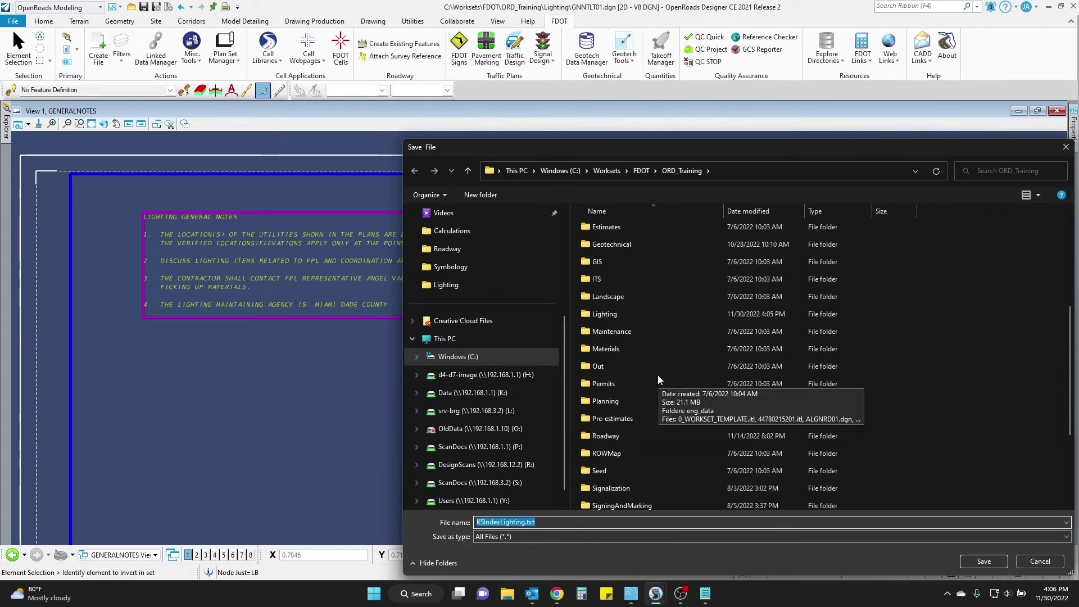
double_click(620, 316)
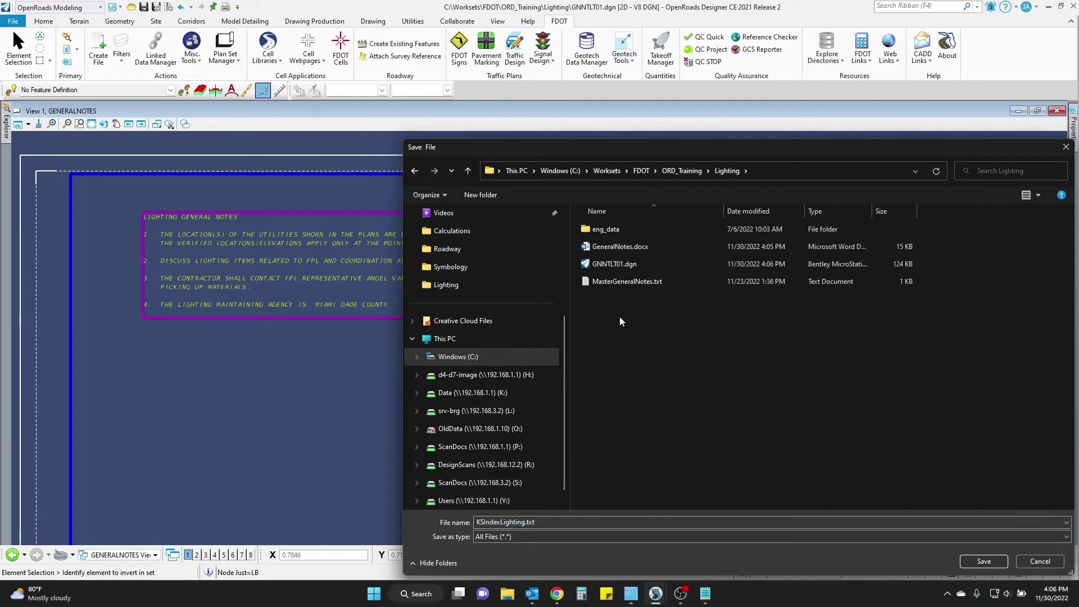
left_click(984, 565)
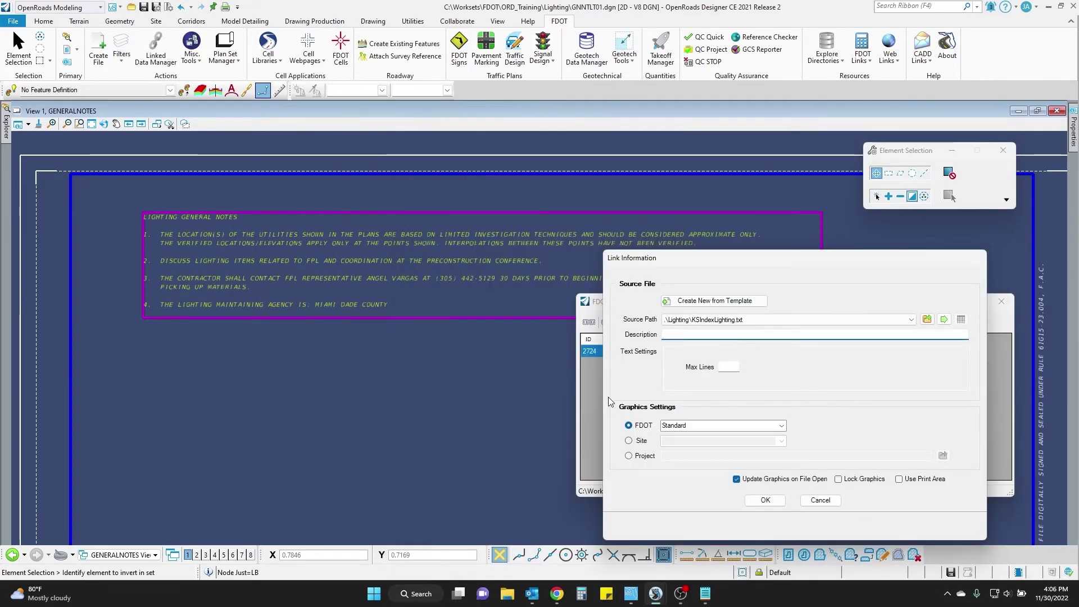
left_click(764, 500)
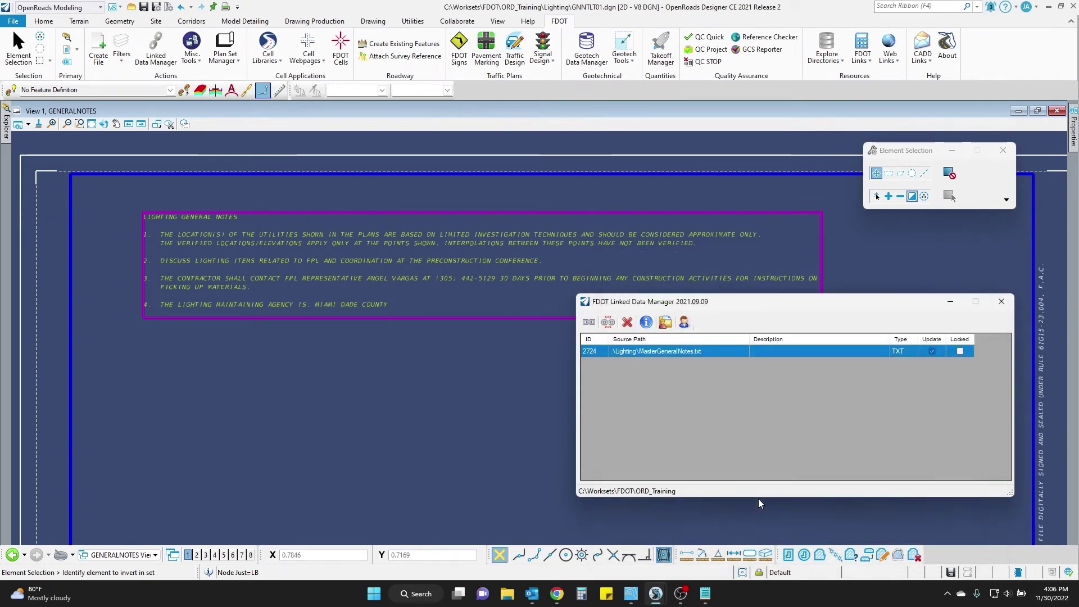
left_click(147, 402)
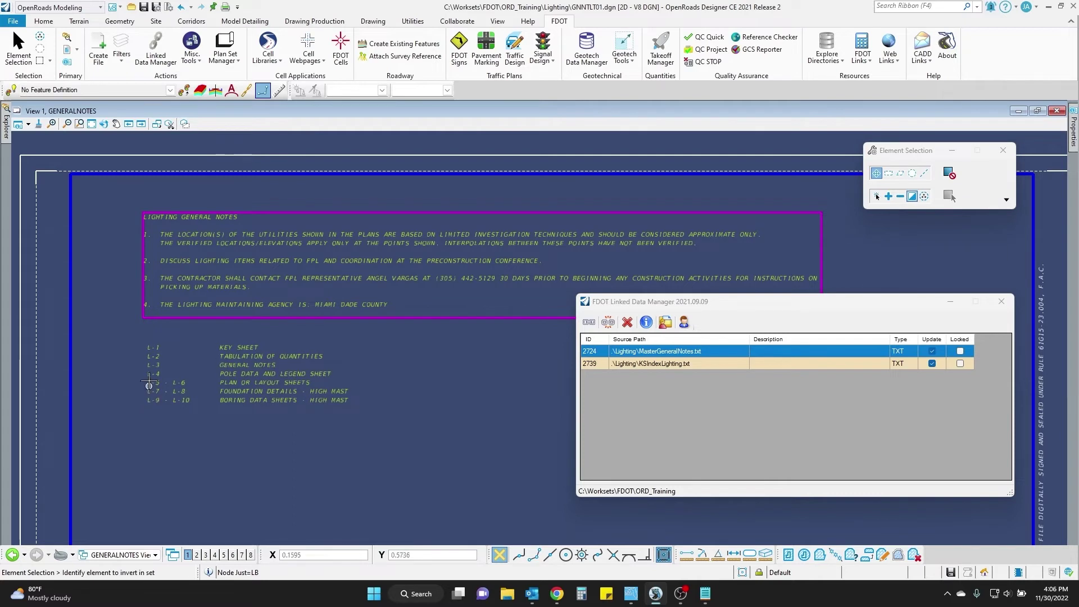
left_click(685, 365)
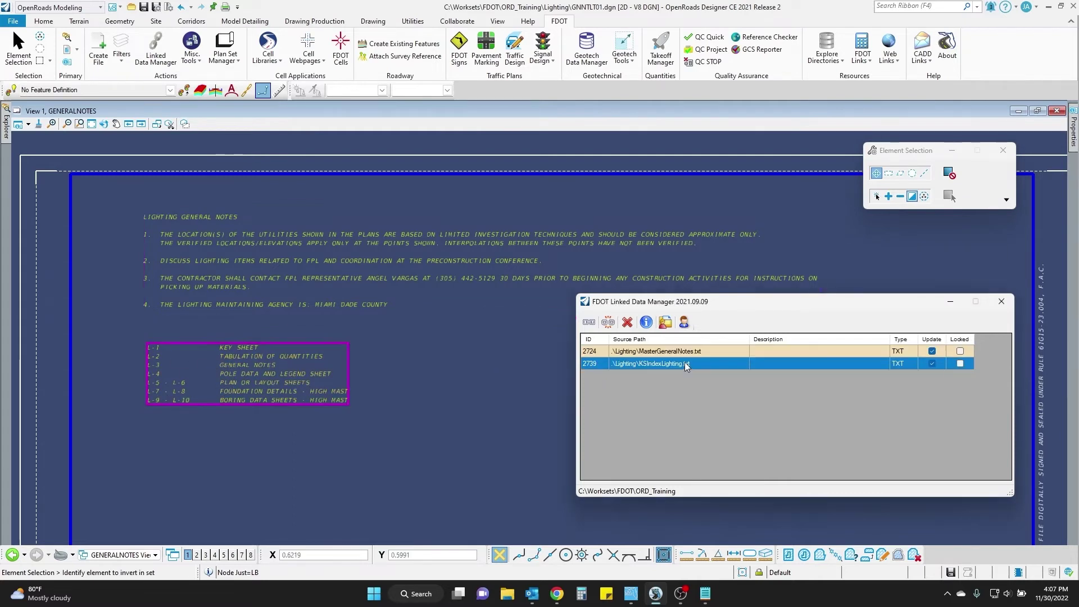
View the KSIndexLighting.txt source file, then close it.
right_click(686, 366)
left_click(727, 370)
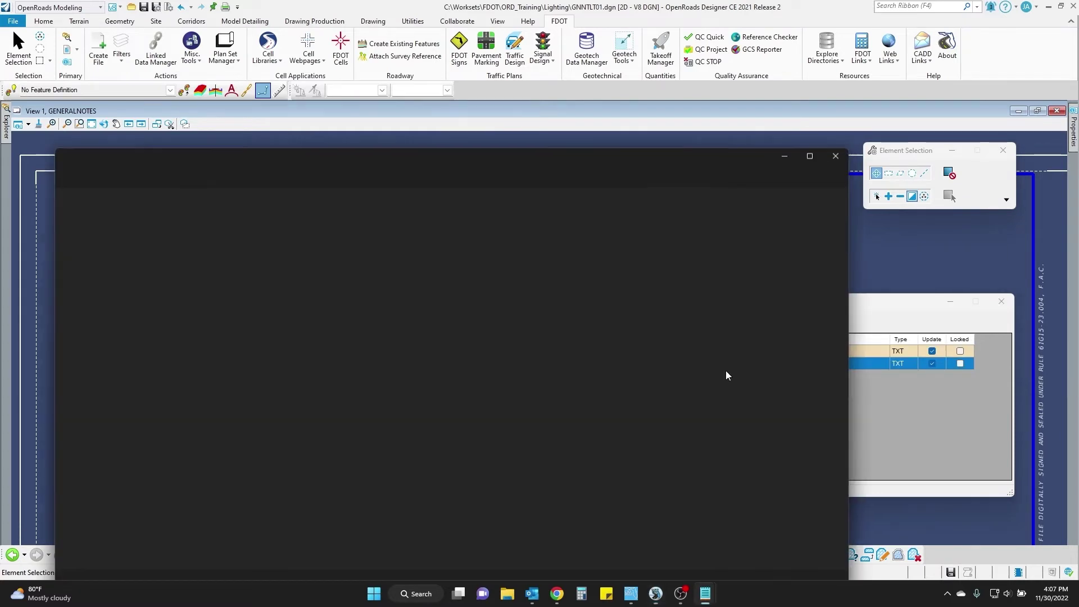
left_click(837, 158)
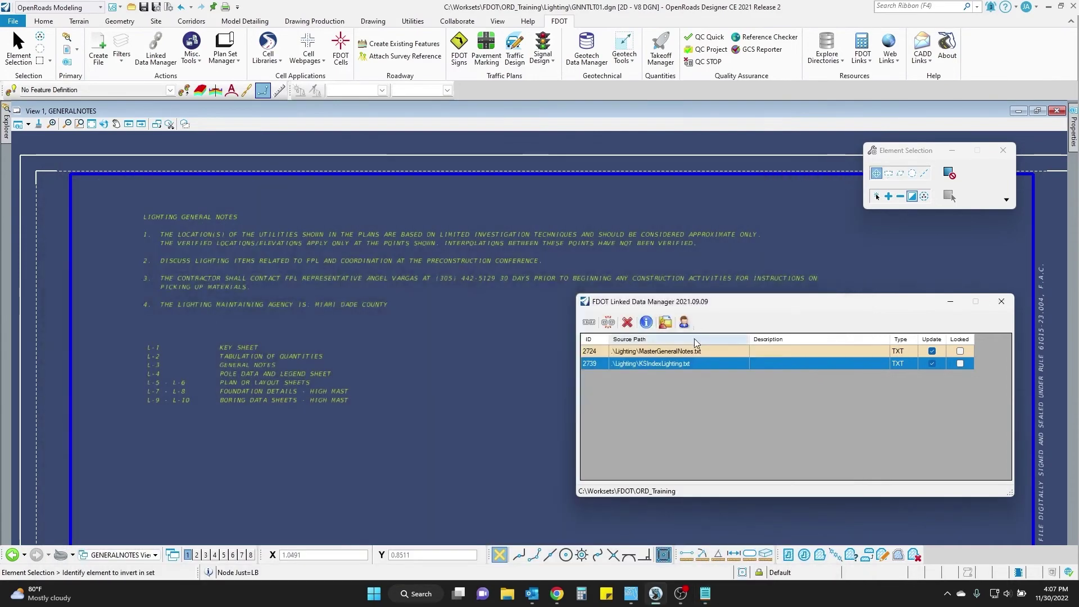
Add a new link from the Sheets template 'Tabulation of Quantities'.
left_click(589, 322)
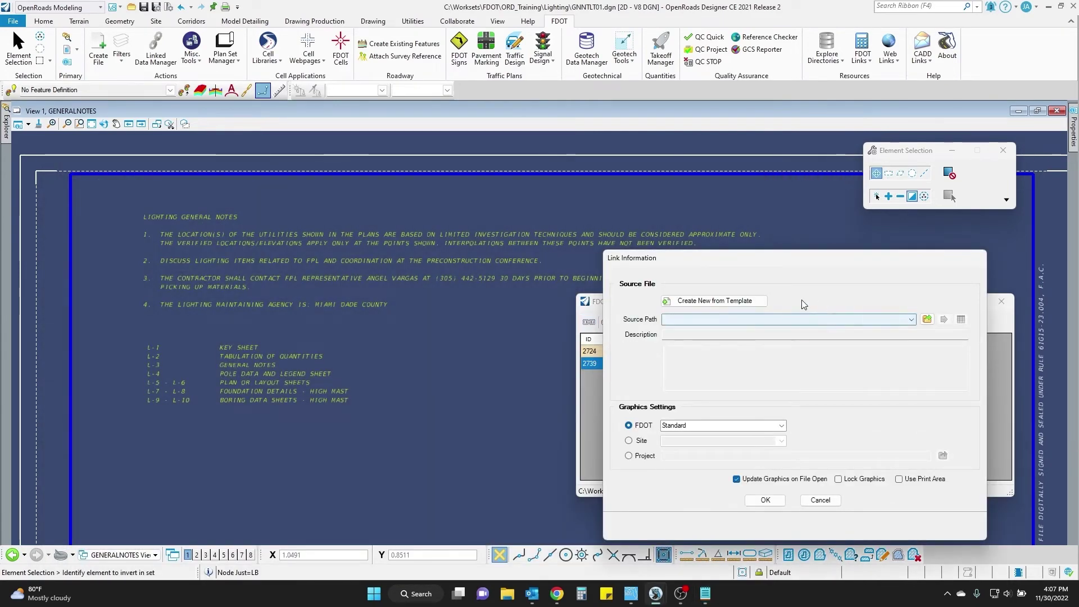
left_click(719, 302)
left_click(734, 302)
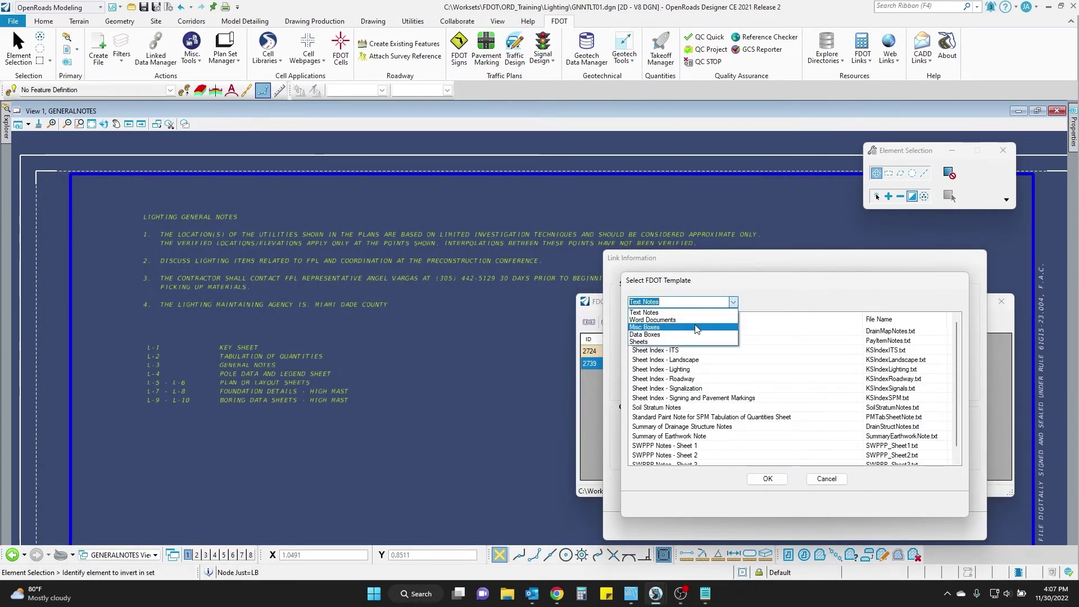
left_click(697, 328)
left_click(730, 303)
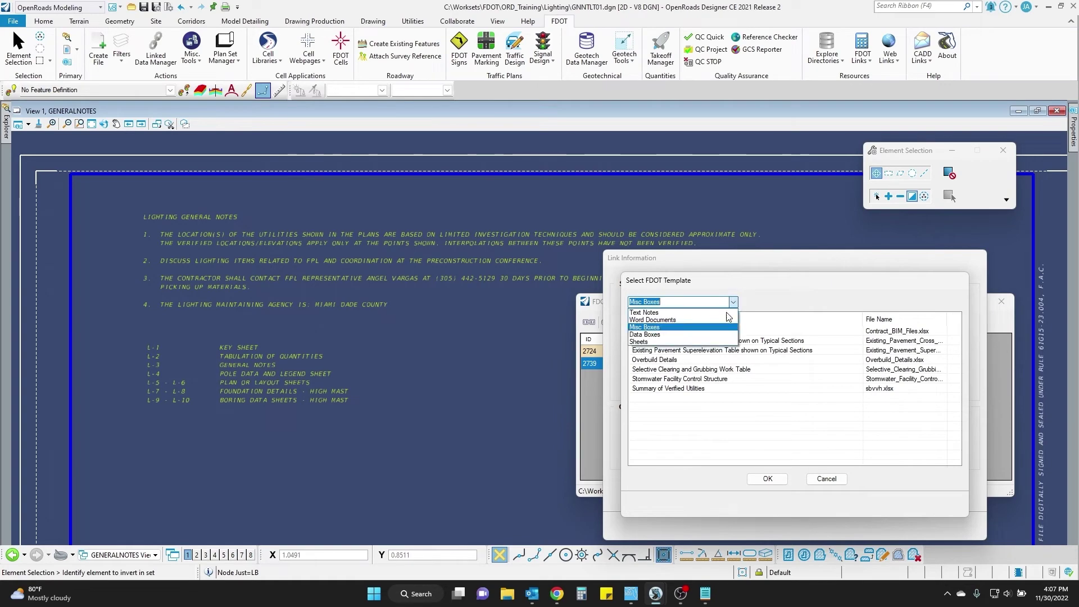
left_click(674, 342)
scroll(687, 391, "down", 3)
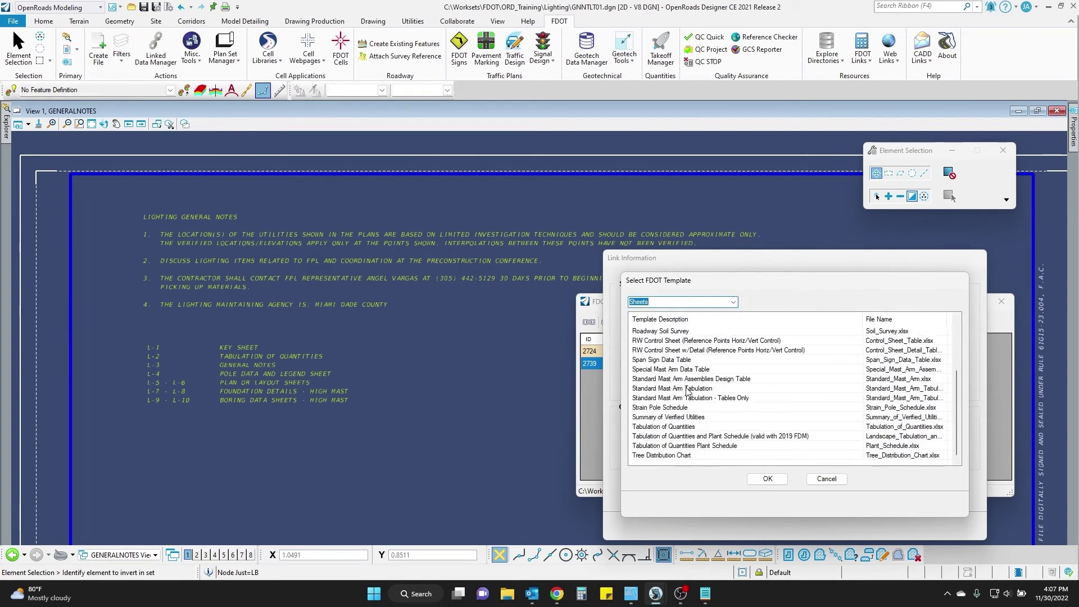
left_click(681, 428)
left_click(768, 479)
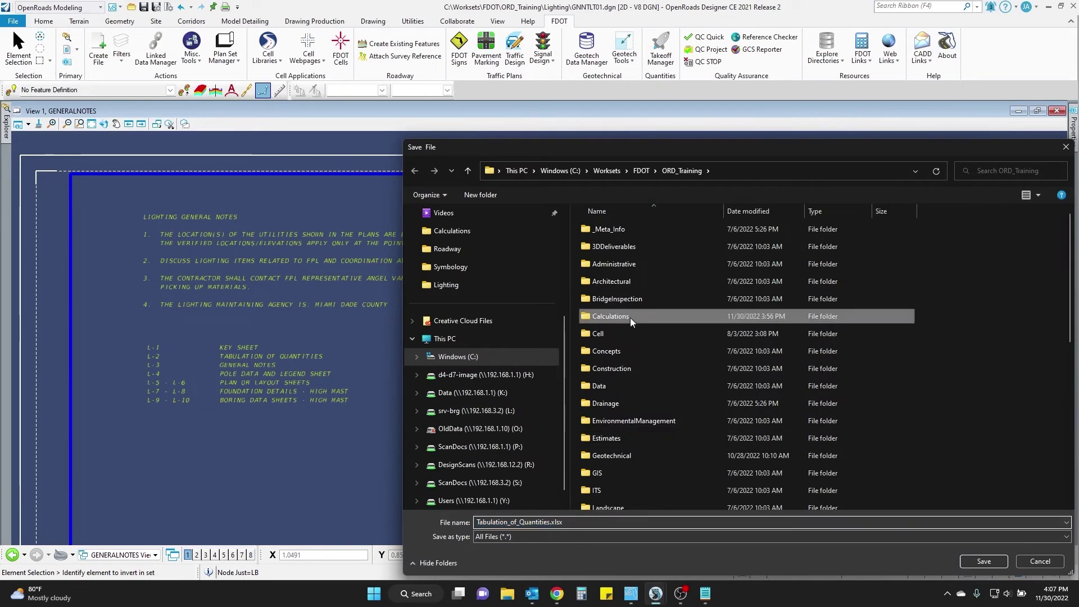
Save Tabulation_of_Quantities.xlsx into Calculations, replacing the existing file, and accept the link settings.
key("Return")
left_click(588, 294)
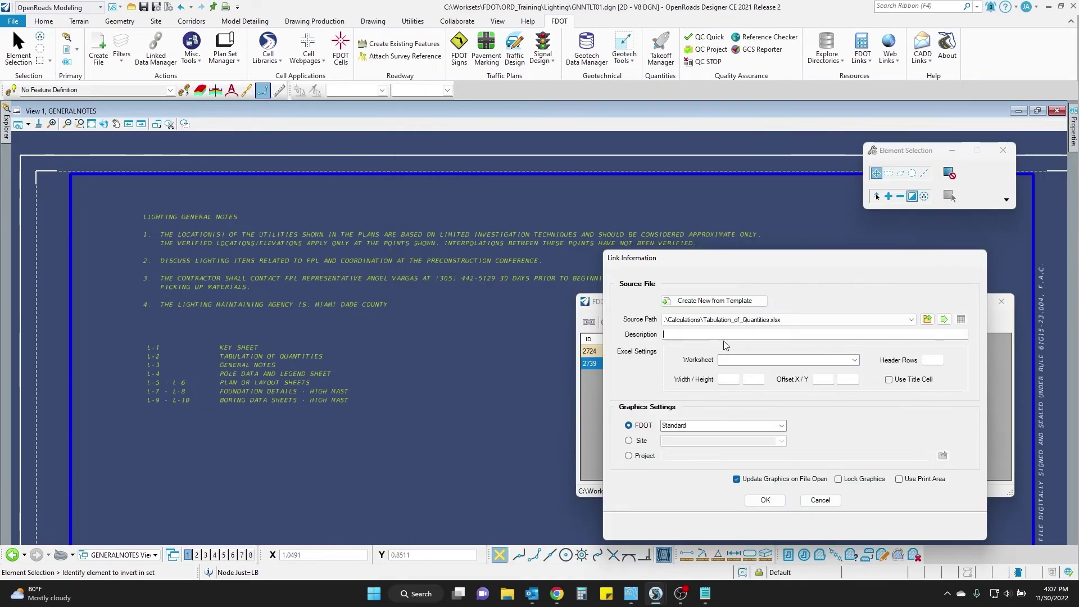
left_click(766, 500)
scroll(471, 376, "down", 4)
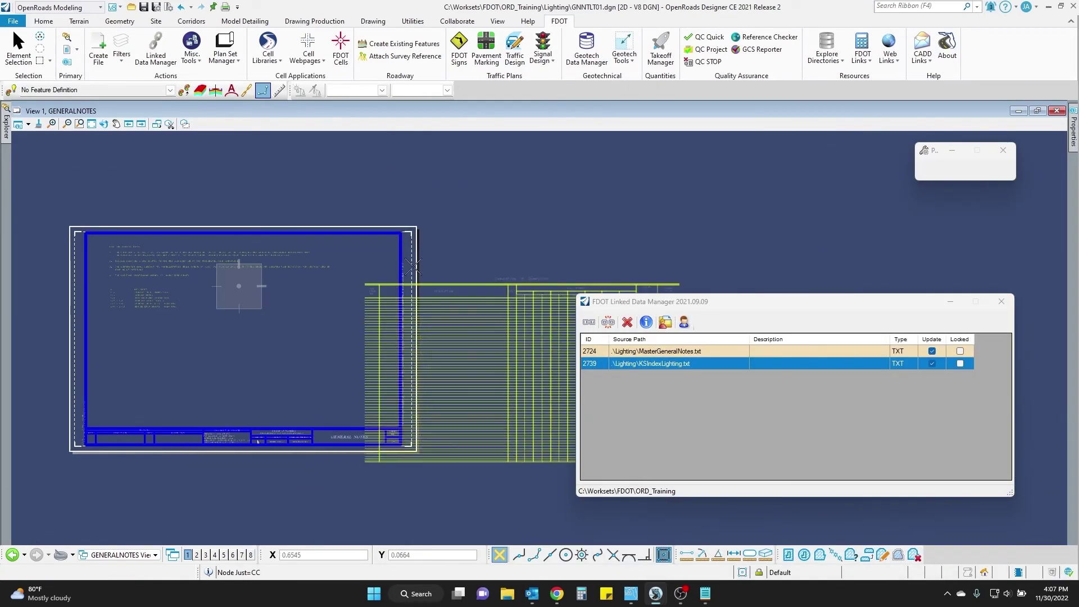
Drop the quantities table beside the notes sheet and select its XLS link (row 2748).
middle_click_drag(413, 266, 253, 264)
left_click(287, 239)
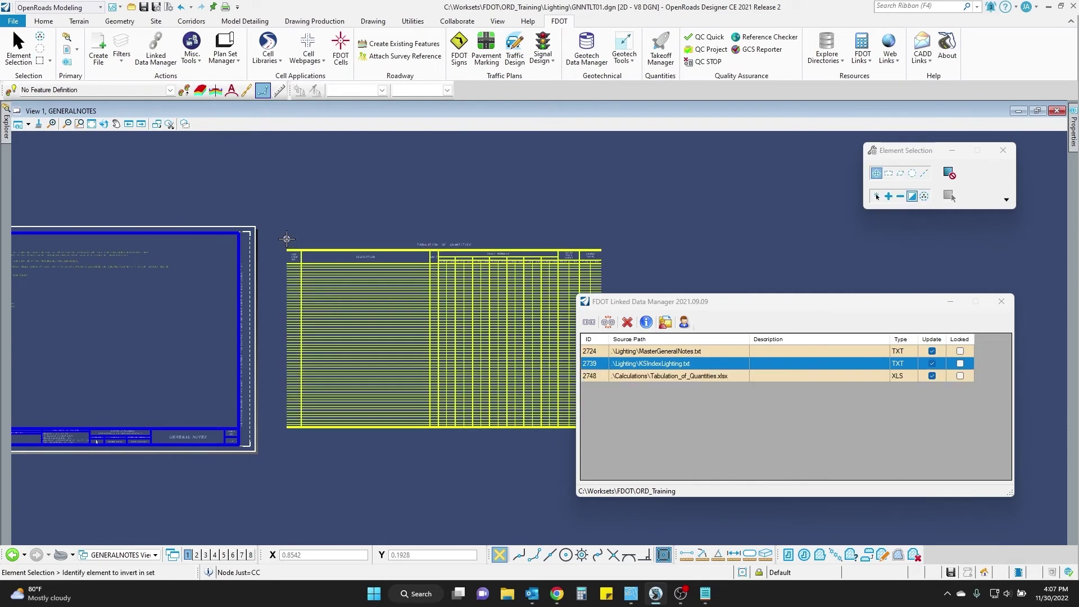
left_click_drag(689, 303, 771, 265)
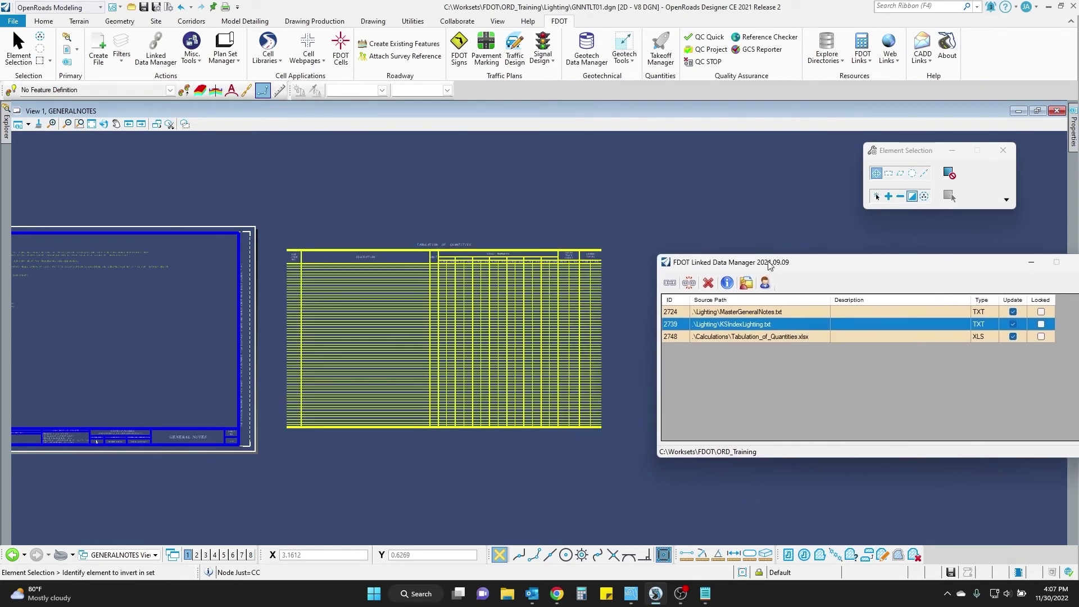
left_click(754, 336)
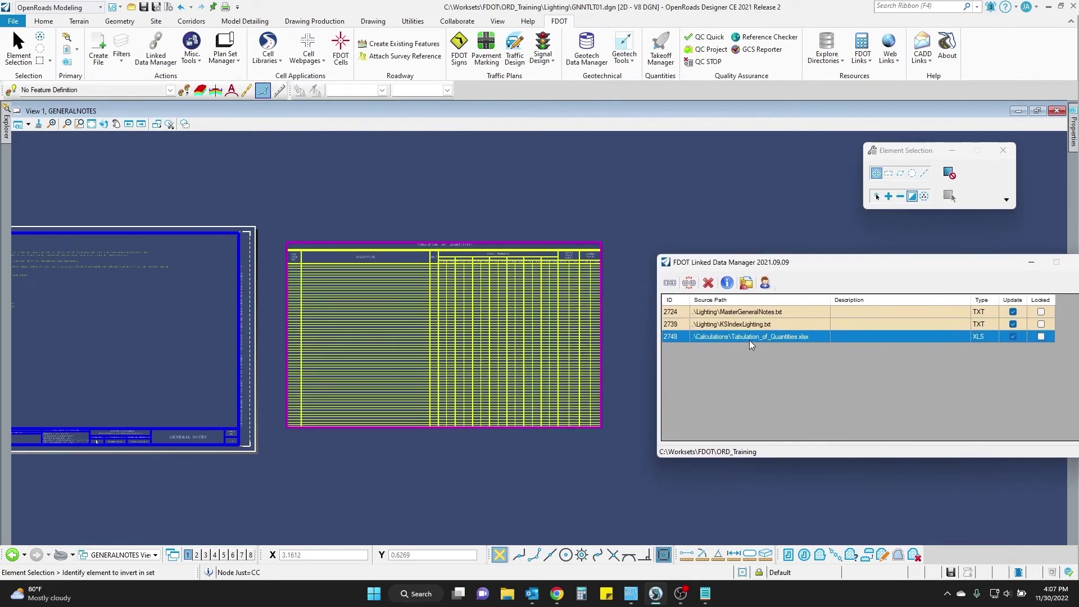
scroll(344, 245, "up", 5)
scroll(357, 258, "down", 3)
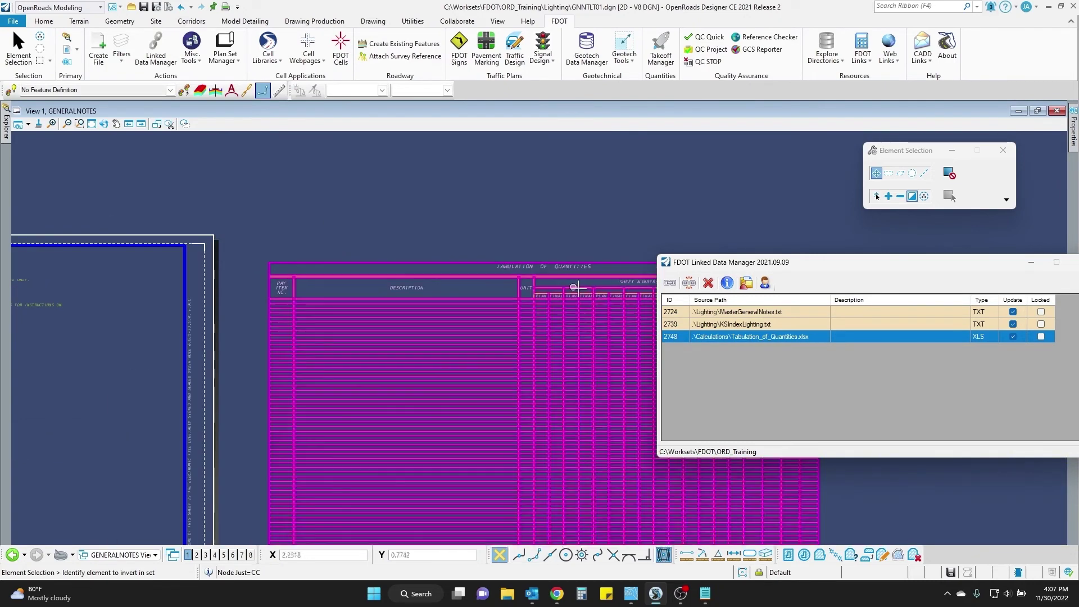
right_click(758, 339)
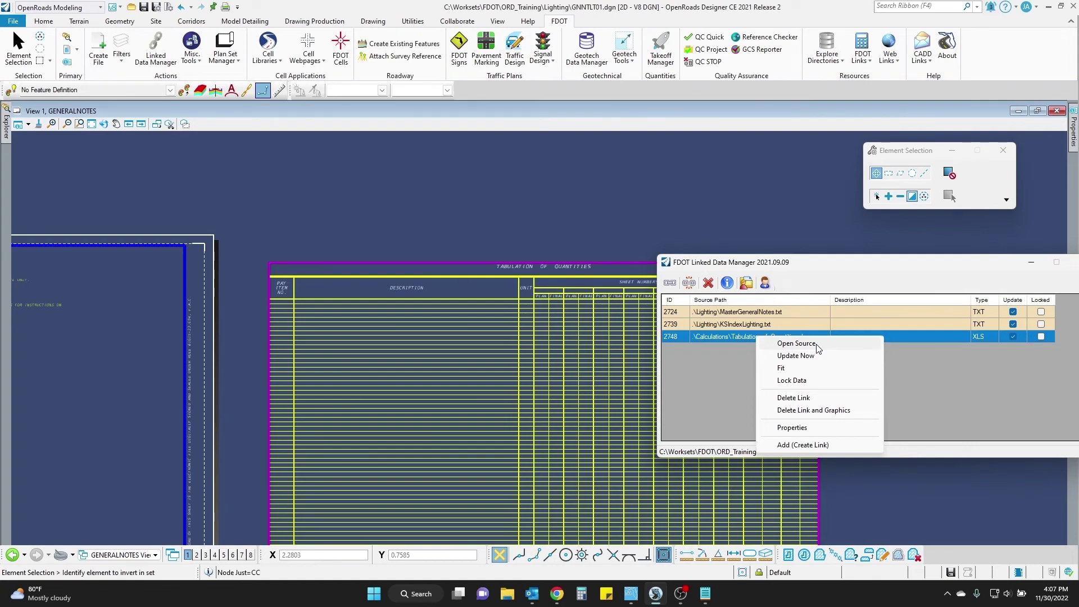
Open the linked spreadsheet in Excel and enter 'sample text' with unit EA in row 6.
left_click(797, 343)
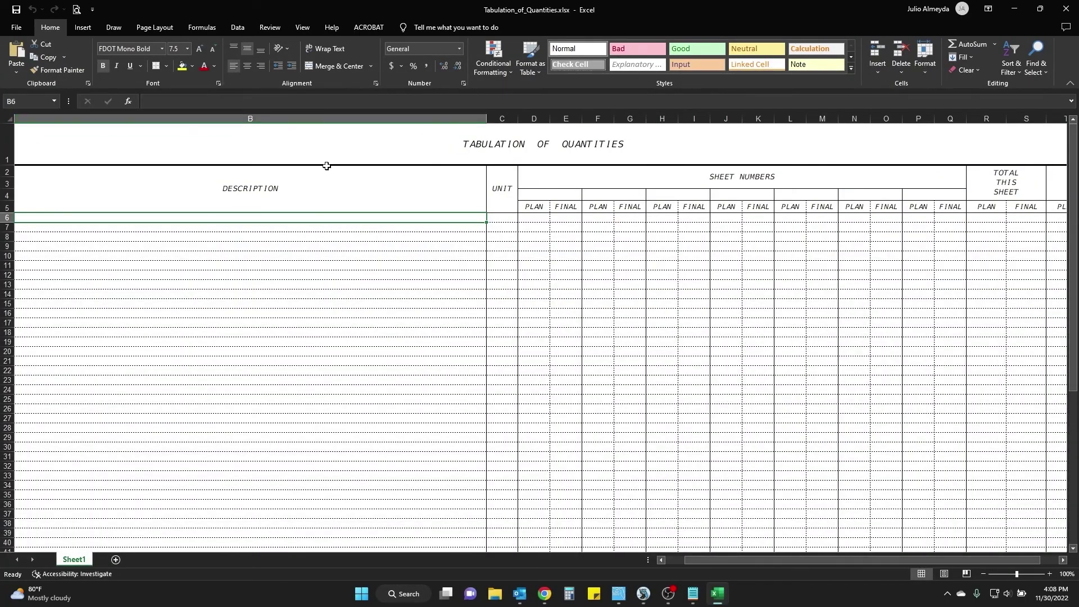
type("sa")
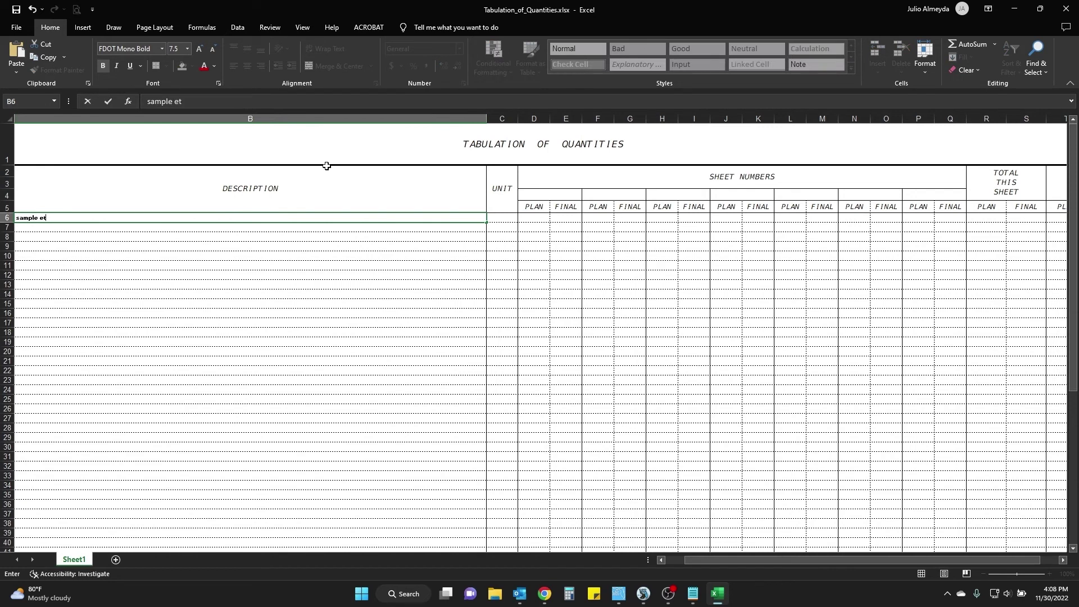
type("mple text")
key("Tab")
type("ea")
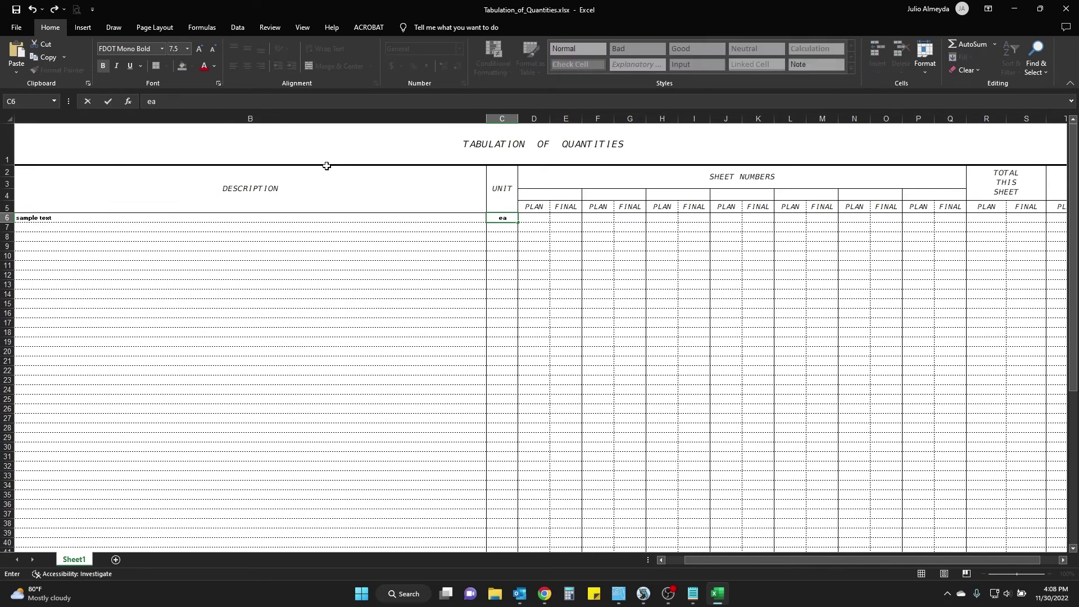
key("Caps_Lock")
key("BackSpace")
key("BackSpace")
type("EA")
key("Tab")
Enter 1 in both plan columns (D6 and F6) and close Excel.
type("1")
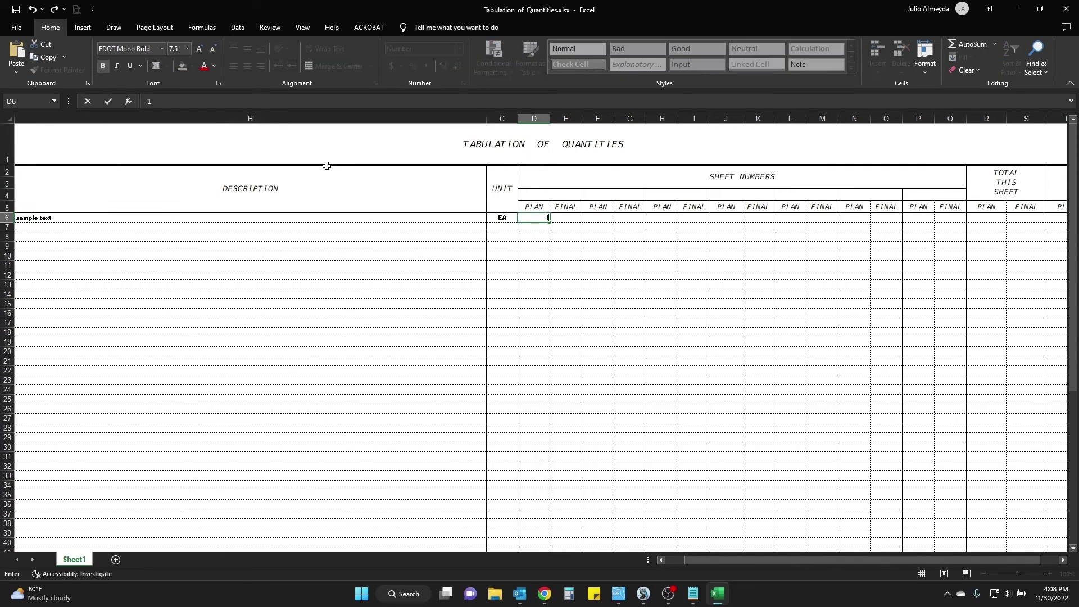
key("Tab")
key("Tab")
type("1")
key("Tab")
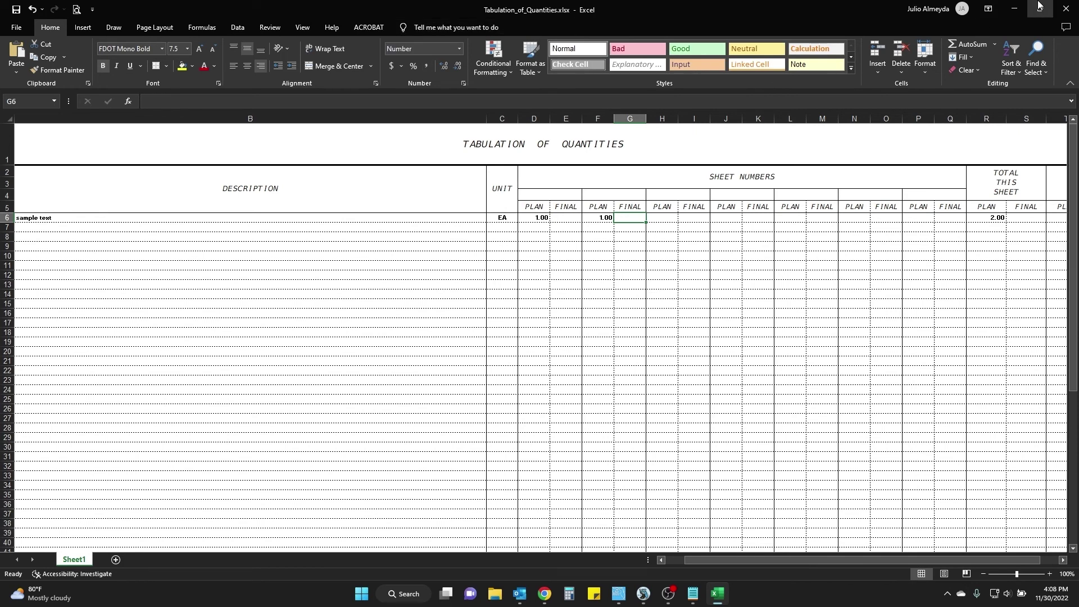
left_click(1065, 9)
Save the Excel changes and run Update Now on the tabulation link to show the sample text row.
key("Return")
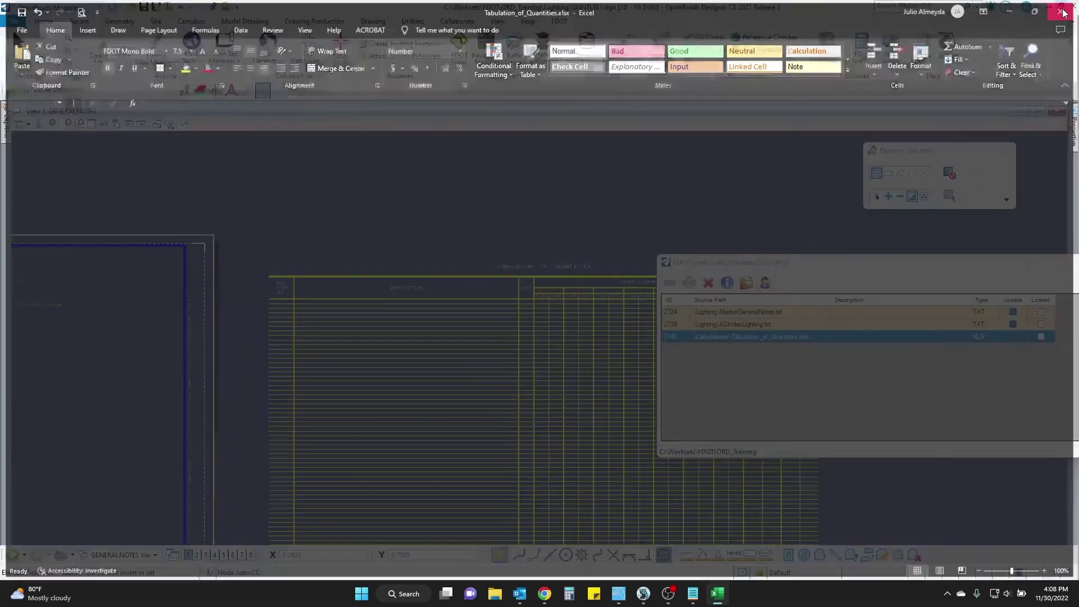
right_click(758, 337)
left_click(795, 358)
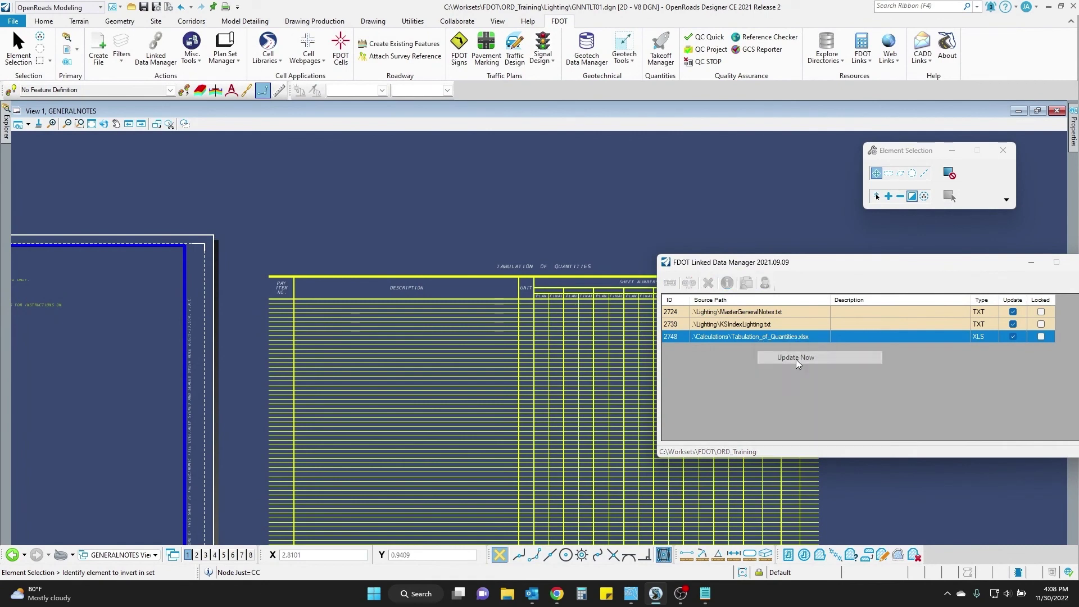
scroll(285, 312, "up", 5)
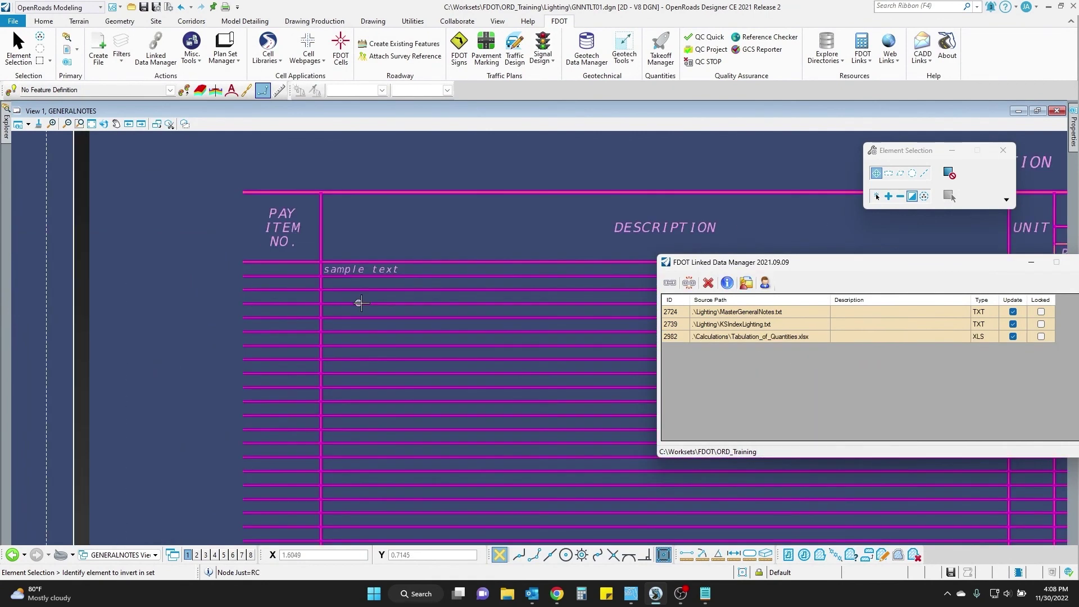
scroll(366, 305, "down", 6)
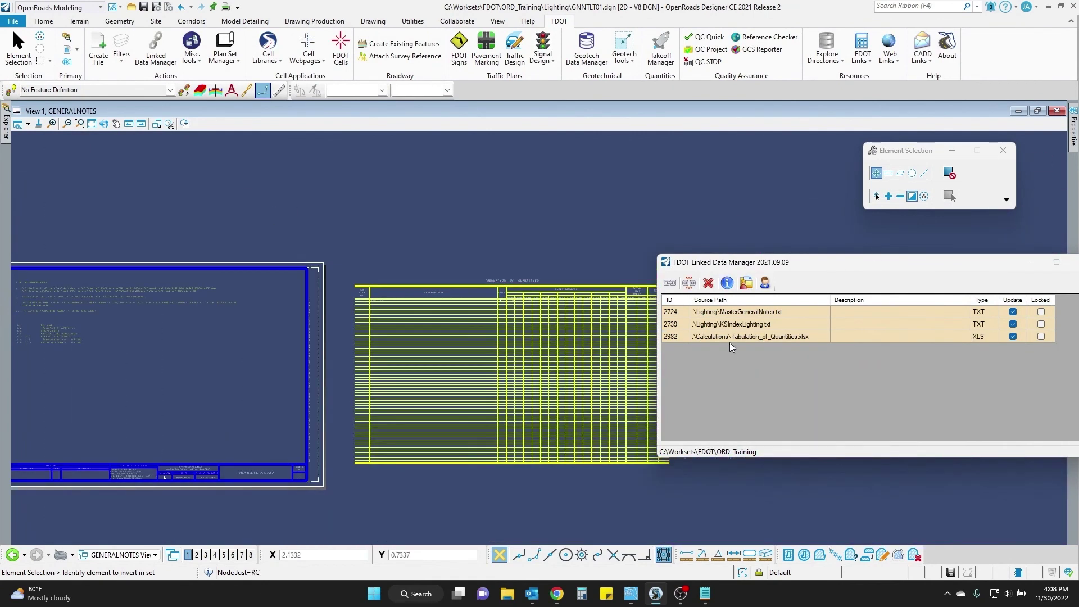
left_click(730, 336)
Delete the tabulation link (row 2982) and the KSIndexLighting.txt link (row 2739) with their graphics.
left_click(708, 283)
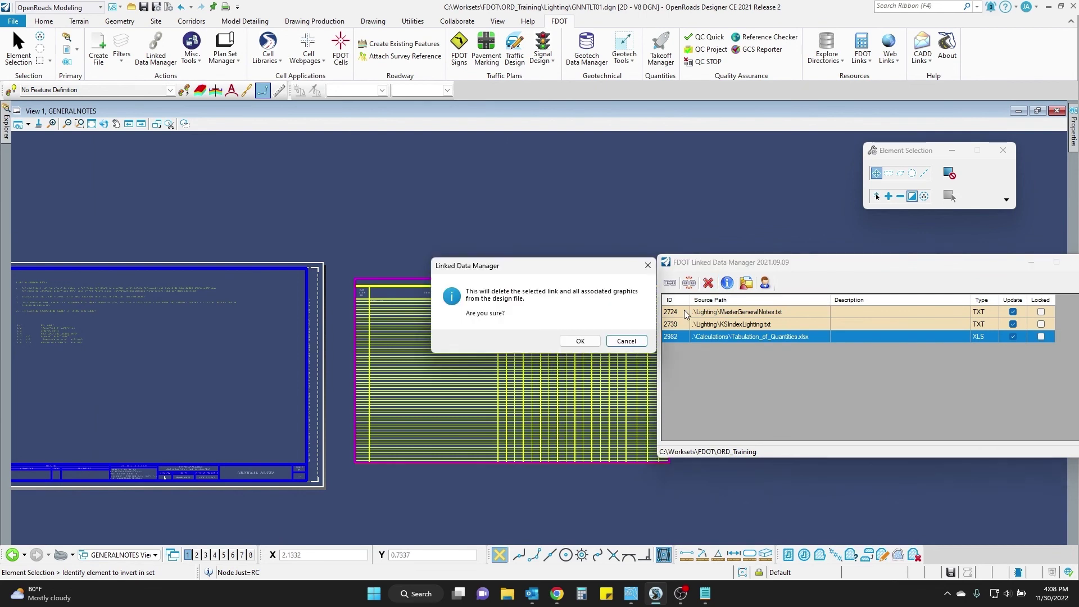
left_click(580, 341)
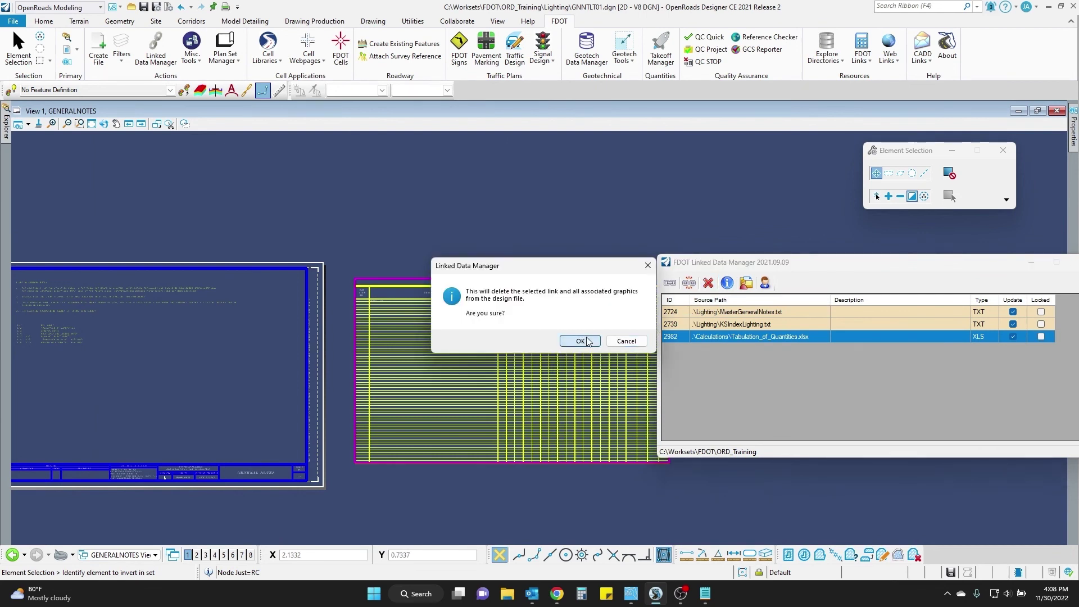
left_click(741, 324)
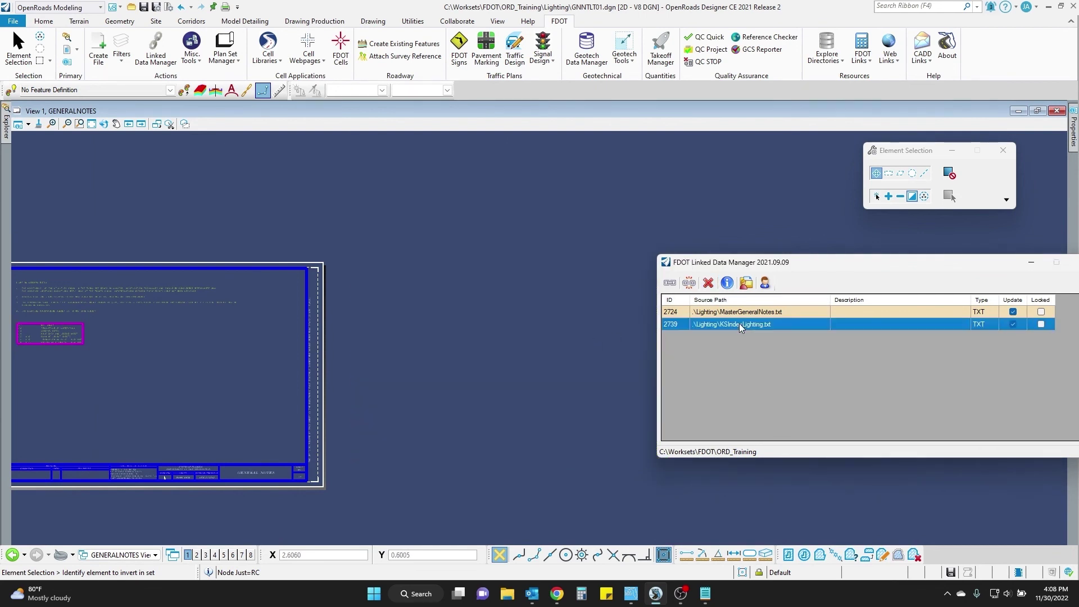
left_click(711, 286)
left_click(586, 339)
scroll(163, 299, "up", 5)
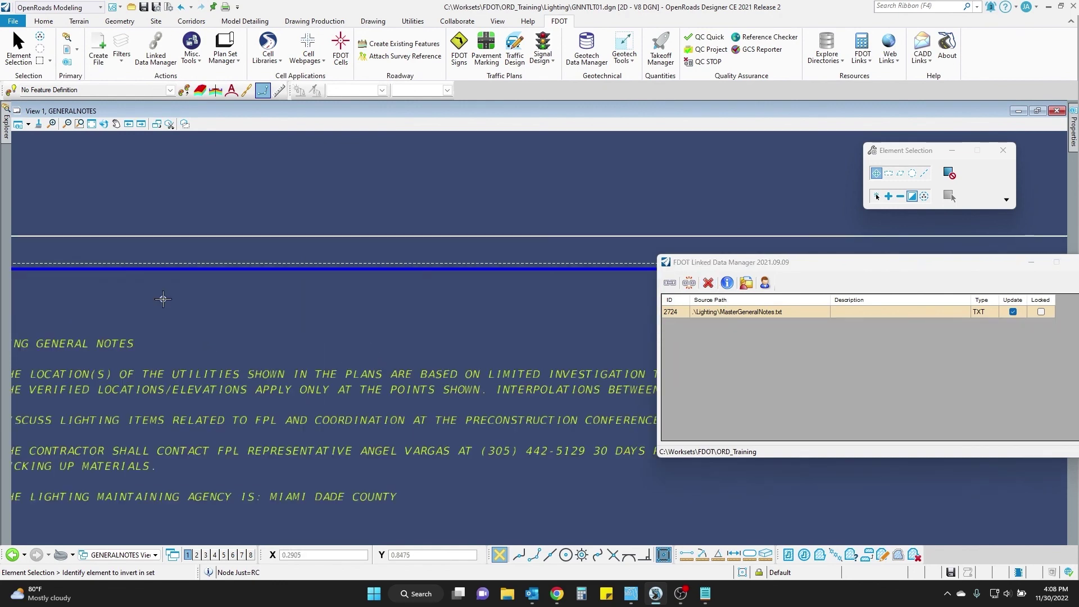
scroll(163, 299, "down", 2)
scroll(482, 234, "up", 2)
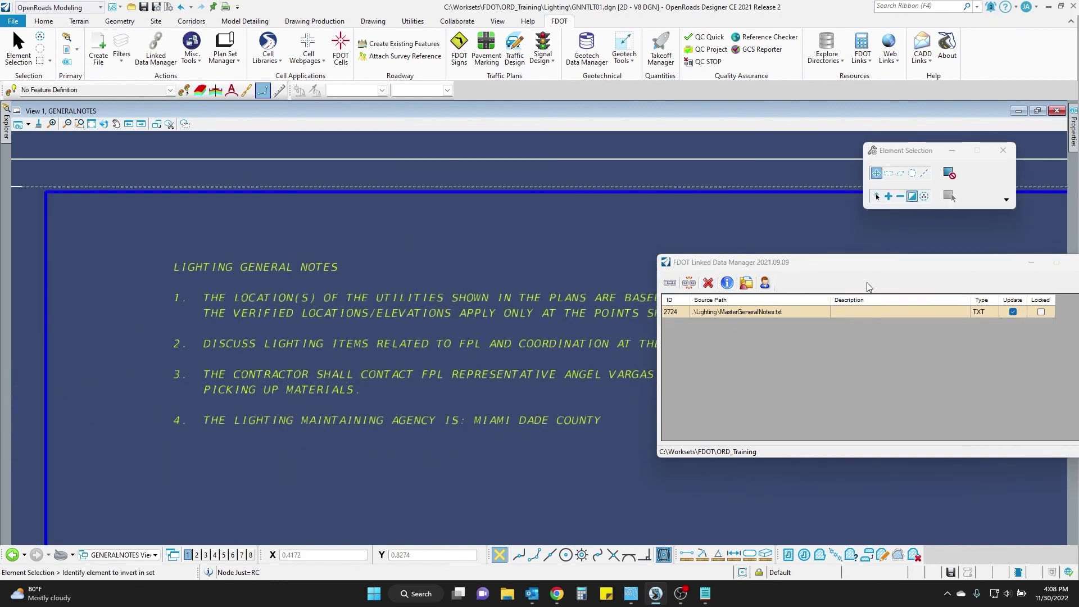
left_click_drag(875, 264, 755, 250)
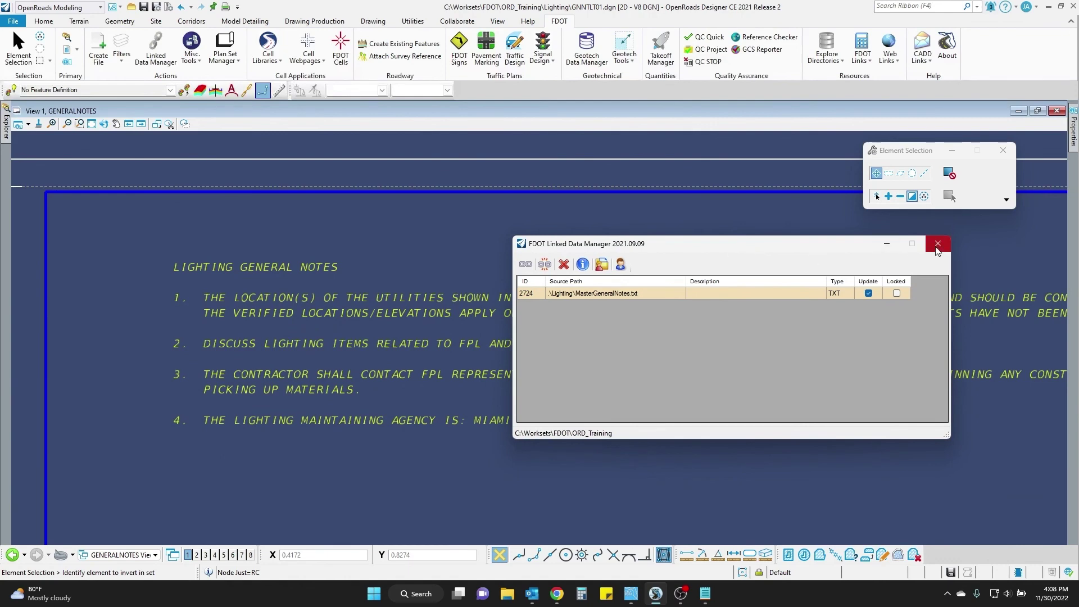